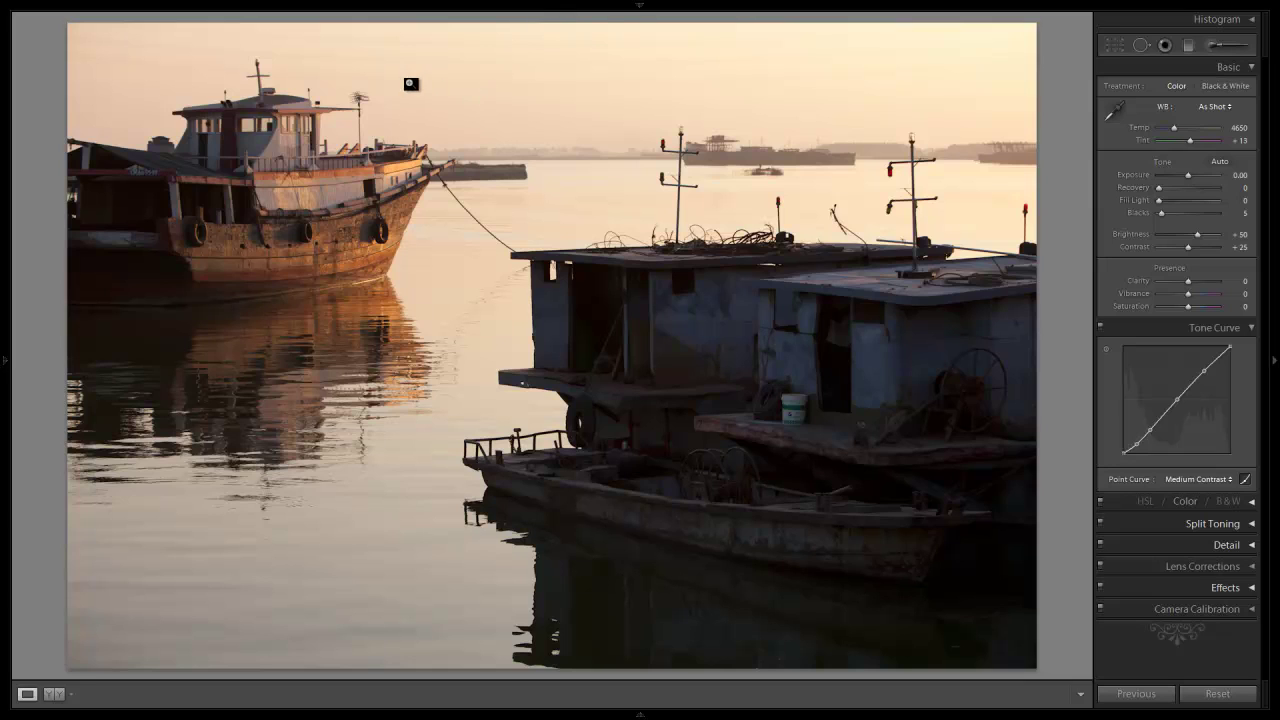
# Step: Show the photo's info overlay with its shutter speed, aperture, ISO and lens details
pyautogui.press('i')
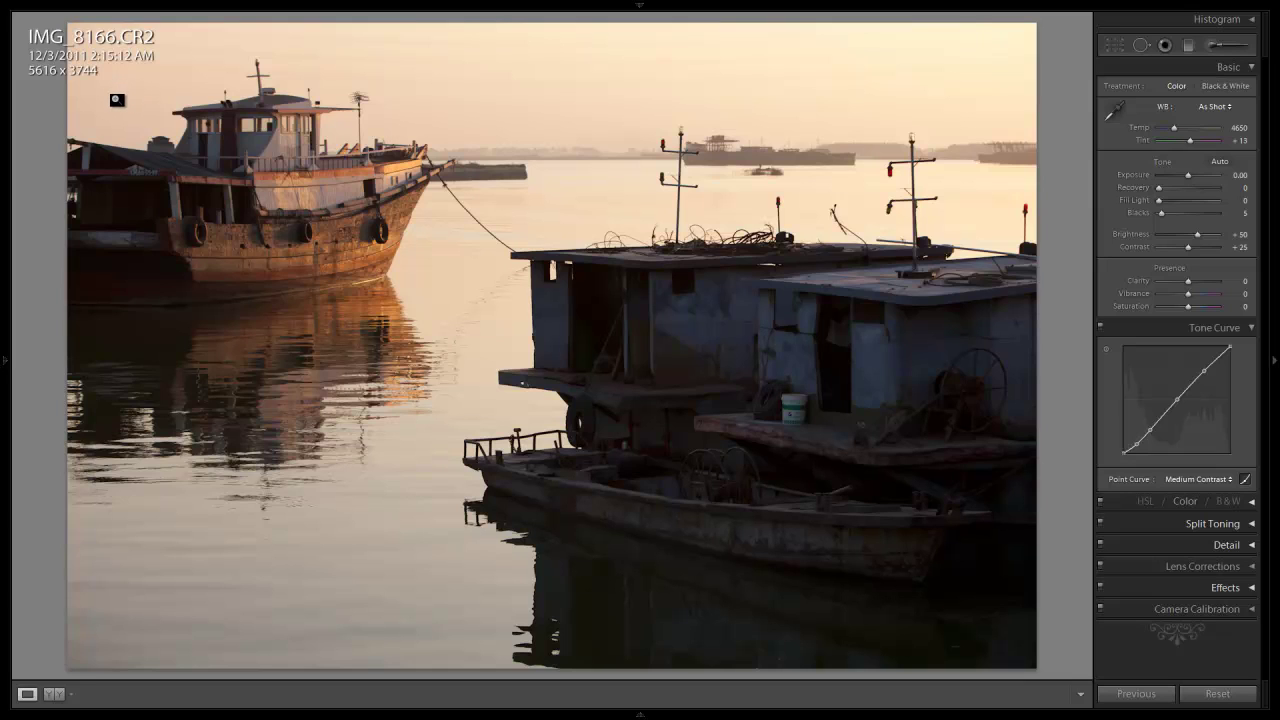
pyautogui.press('i')
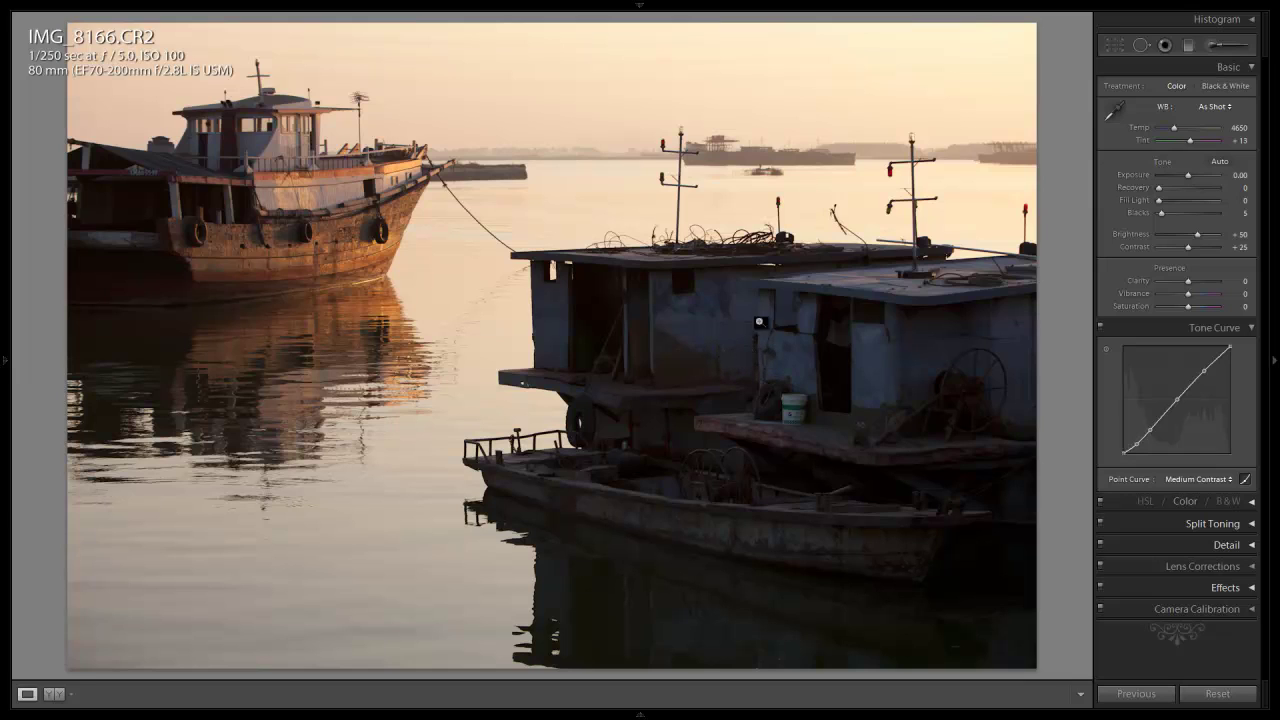
# Step: Set the photo's Recovery to 100, Fill Light to 30 and Blacks to 12
pyautogui.moveTo(1158, 188); pyautogui.dragTo(1219, 207)
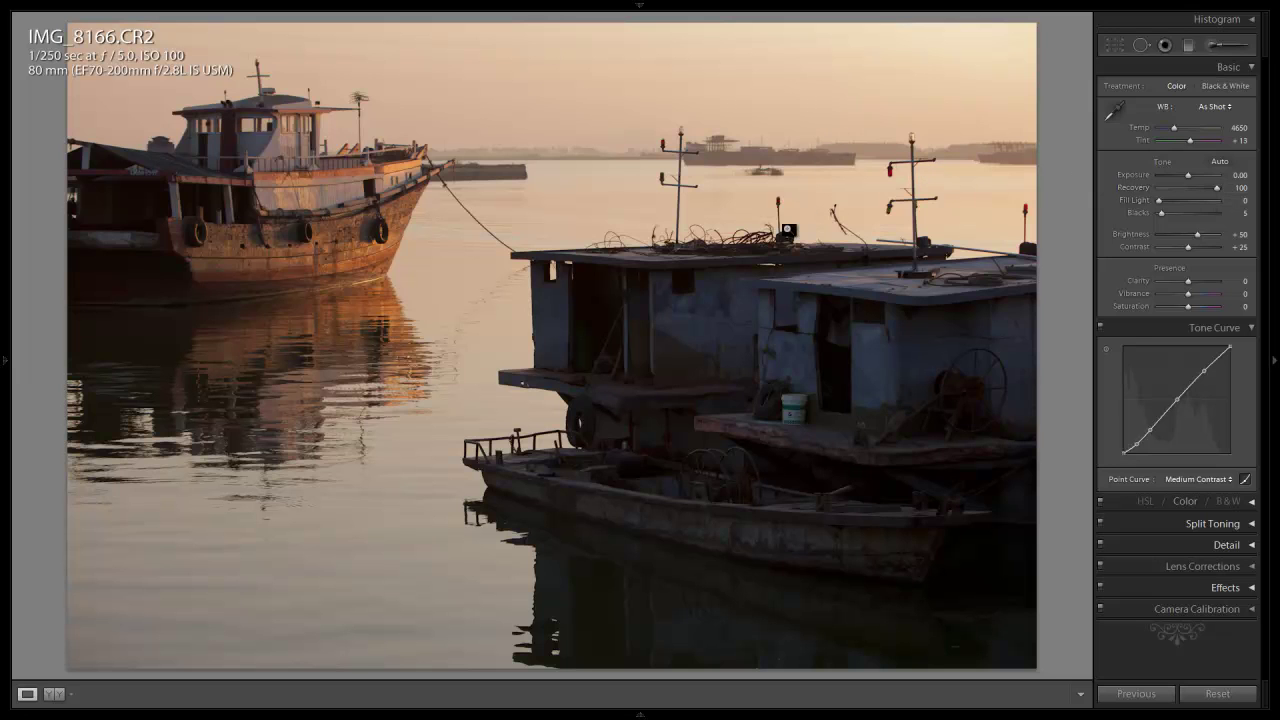
pyautogui.moveTo(1159, 200); pyautogui.dragTo(1173, 203)
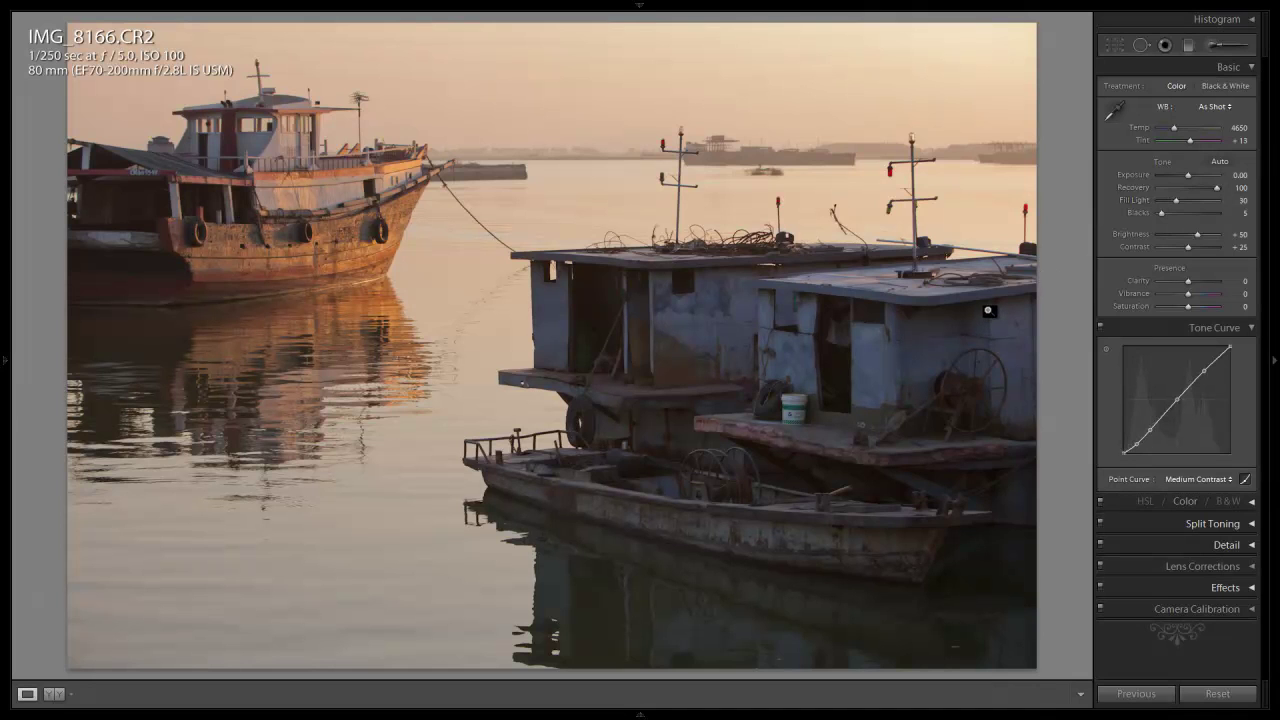
pyautogui.click(1169, 216)
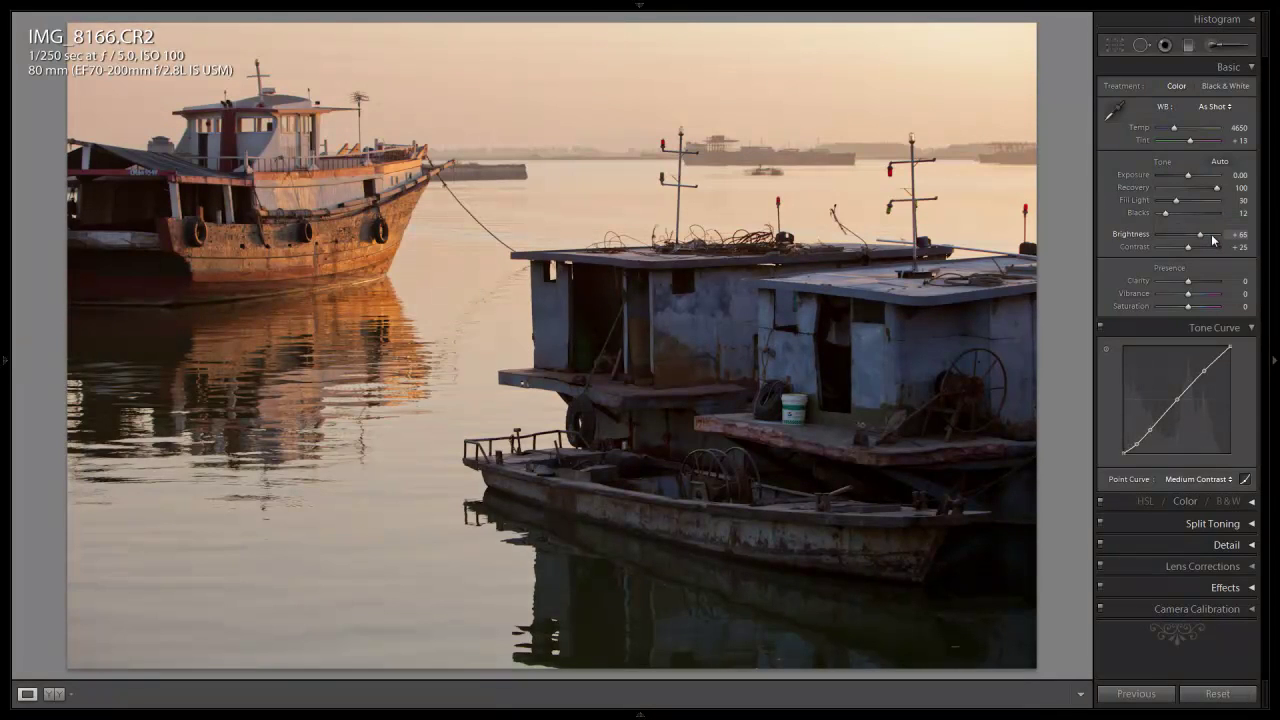
# Step: Raise the photo's Brightness to +75 and Contrast to +60
pyautogui.click(1211, 234)
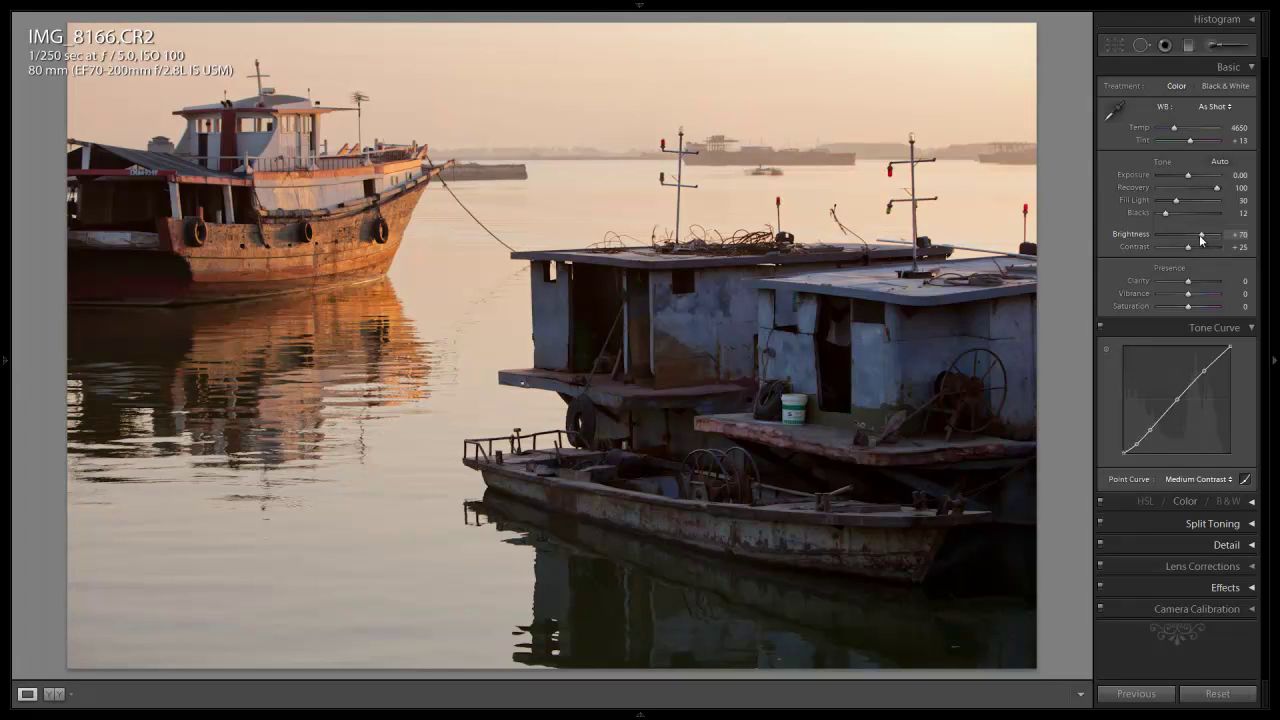
pyautogui.click(1203, 247)
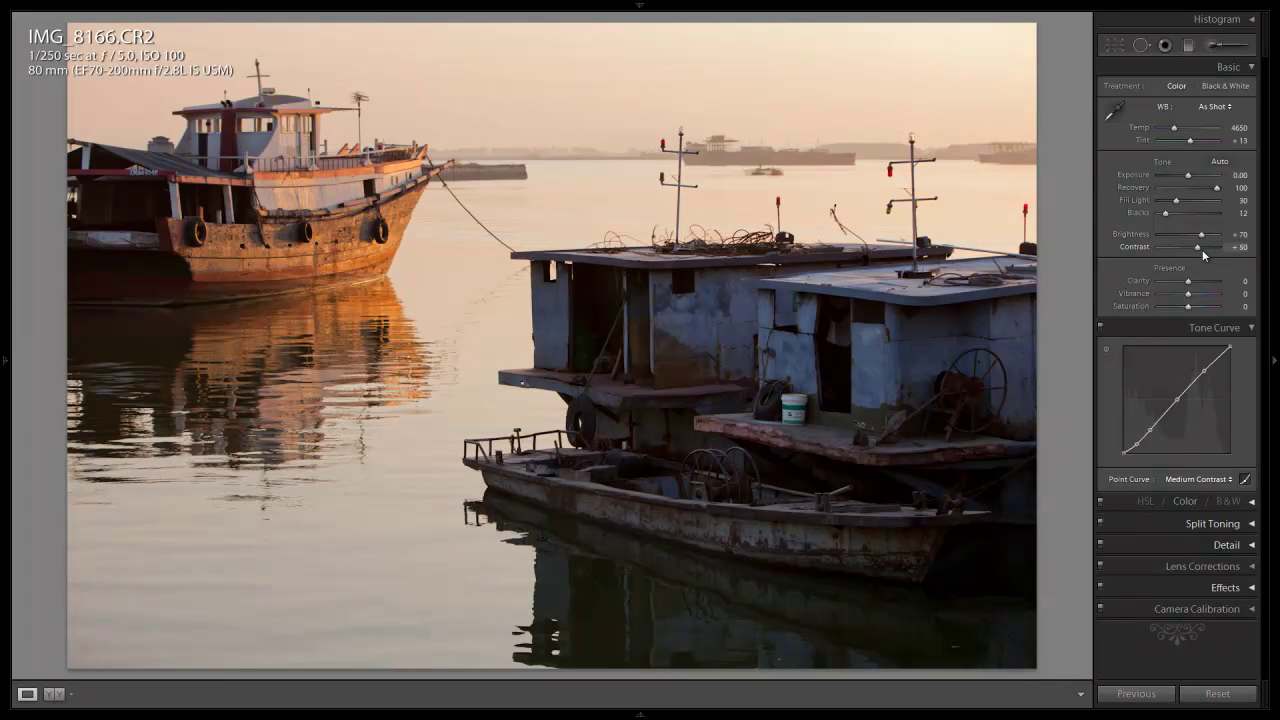
pyautogui.click(1203, 252)
pyautogui.click(1203, 238)
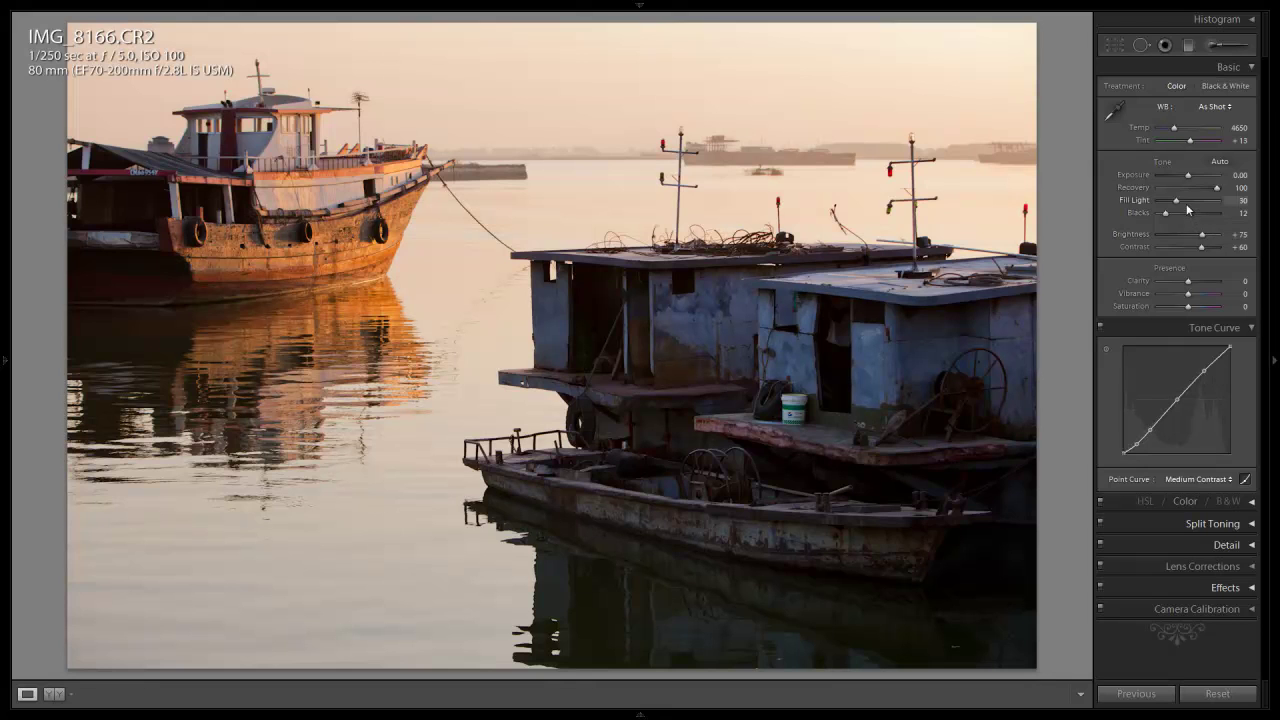
# Step: Set Fill Light to 35 to lighten the shadows slightly more
pyautogui.click(1185, 202)
pyautogui.moveTo(1186, 205); pyautogui.dragTo(1186, 204)
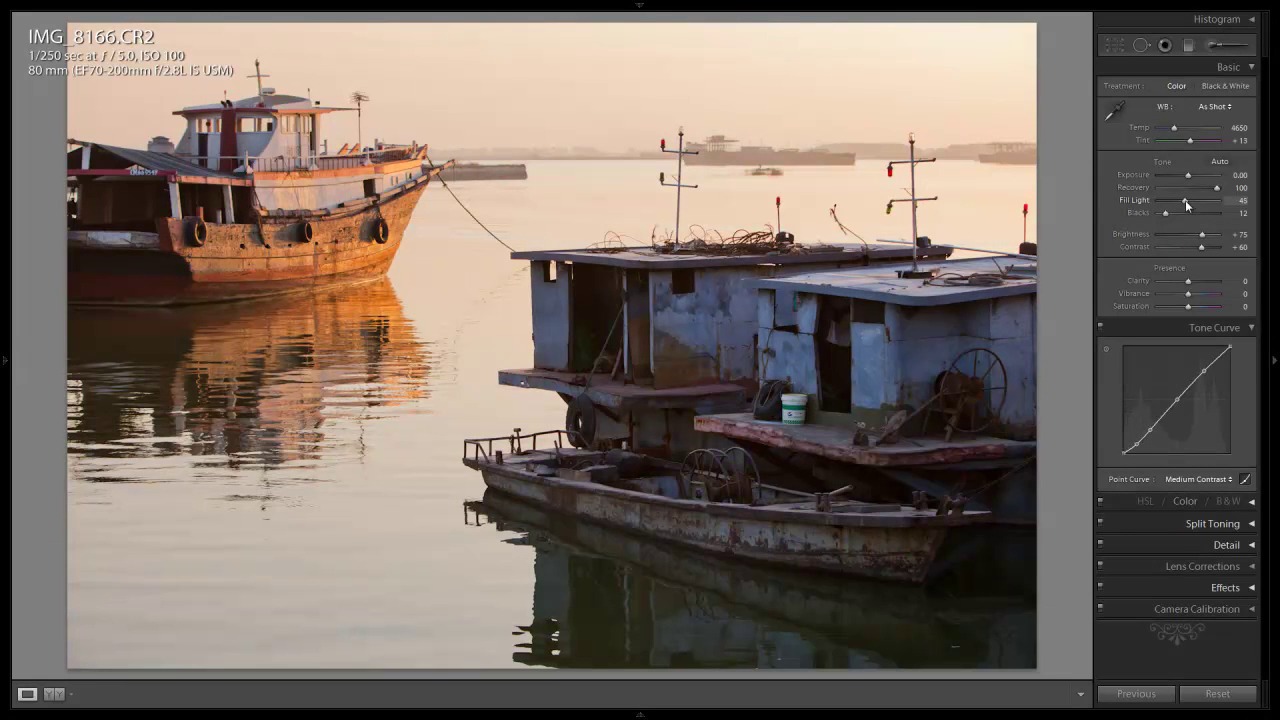
pyautogui.press('Down')
pyautogui.press('Down')
pyautogui.press('Down')
pyautogui.press('Down')
pyautogui.press('Down')
pyautogui.press('Down')
pyautogui.press('Down')
pyautogui.press('Down')
pyautogui.press('Down')
pyautogui.press('Down')
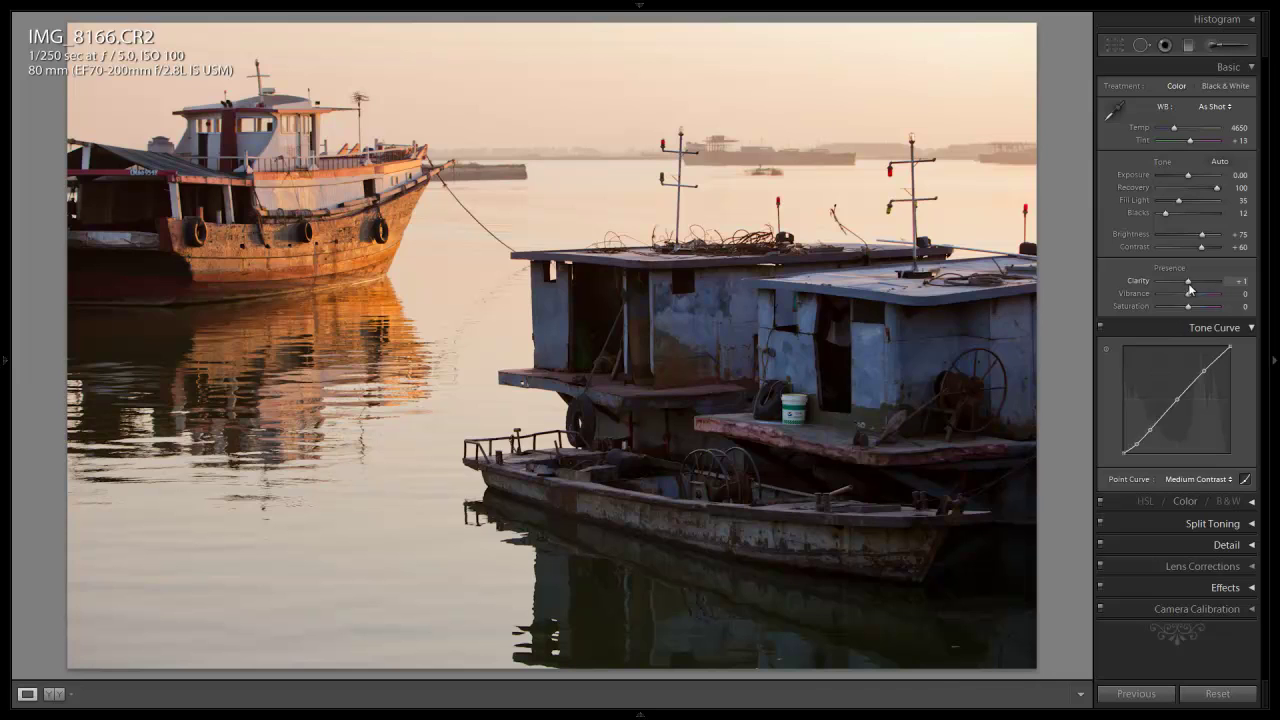
# Step: Set Clarity to +38 and Vibrance to +20, and cool the white balance temperature to 4600
pyautogui.moveTo(1188, 289); pyautogui.dragTo(1204, 293)
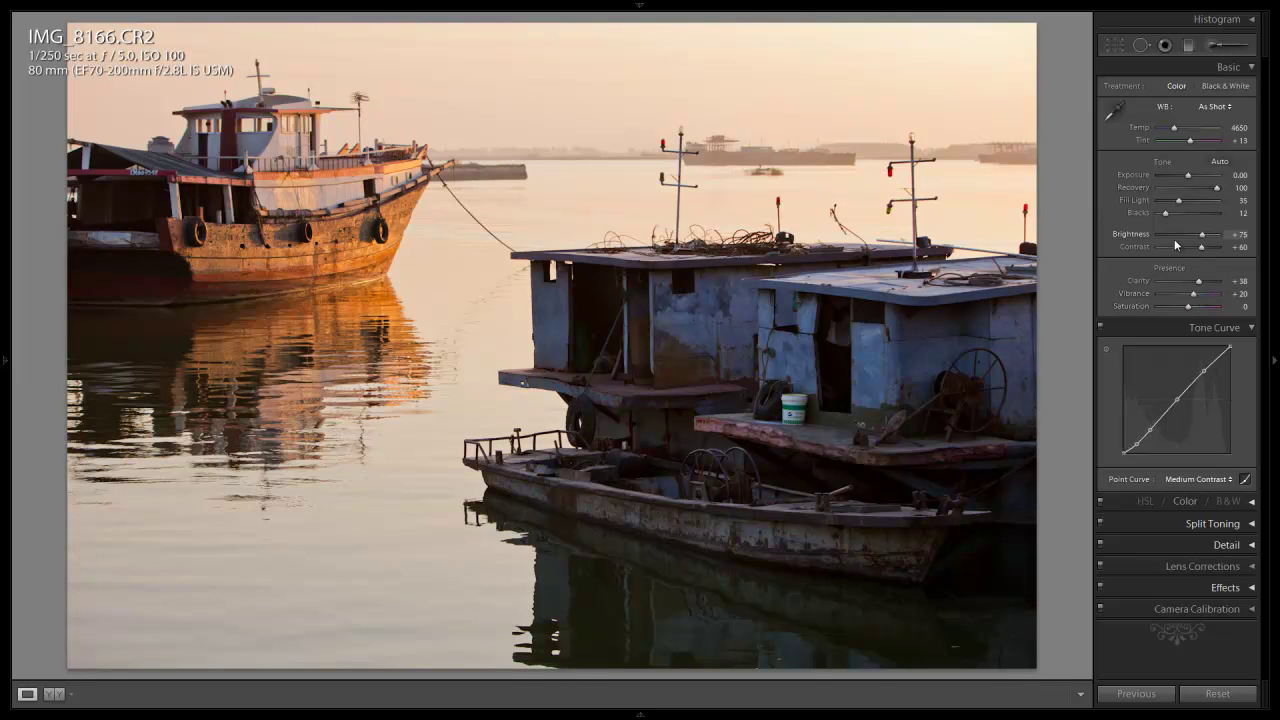
pyautogui.press('shift')
# Step: Set the point curve to Linear and add a darkened shadow point and a midtone point
pyautogui.click(1189, 481)
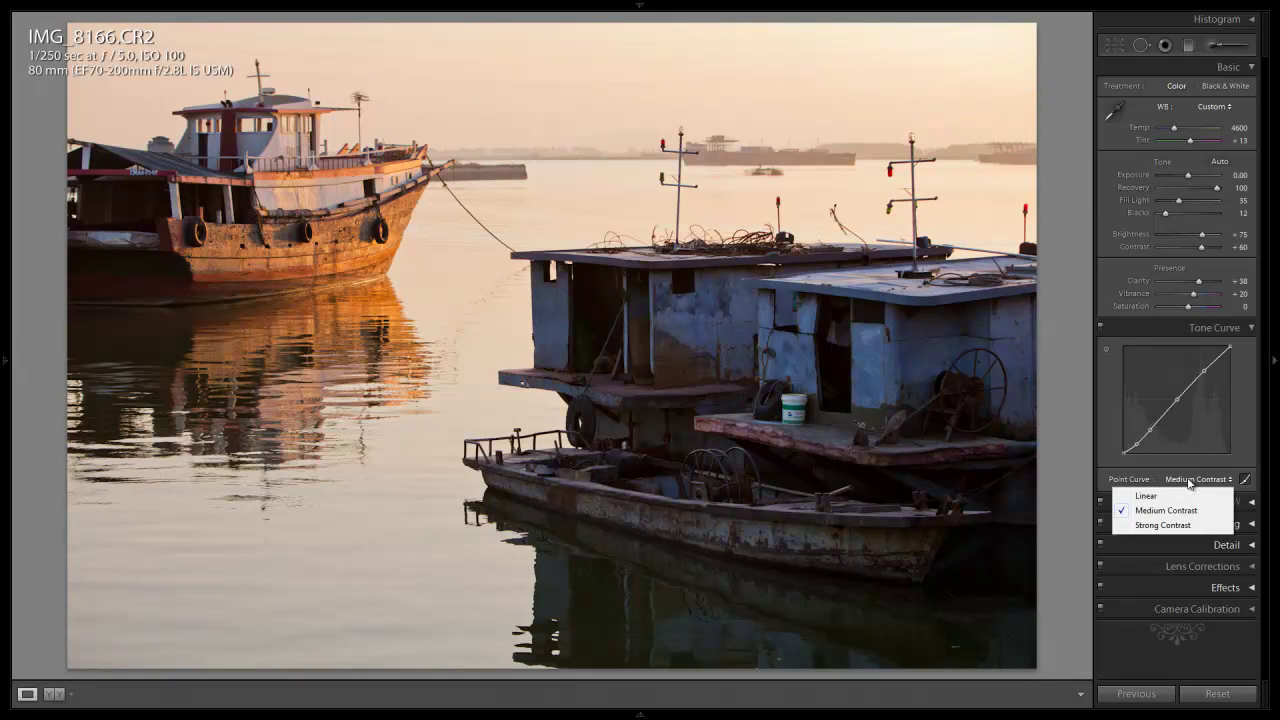
pyautogui.click(1138, 496)
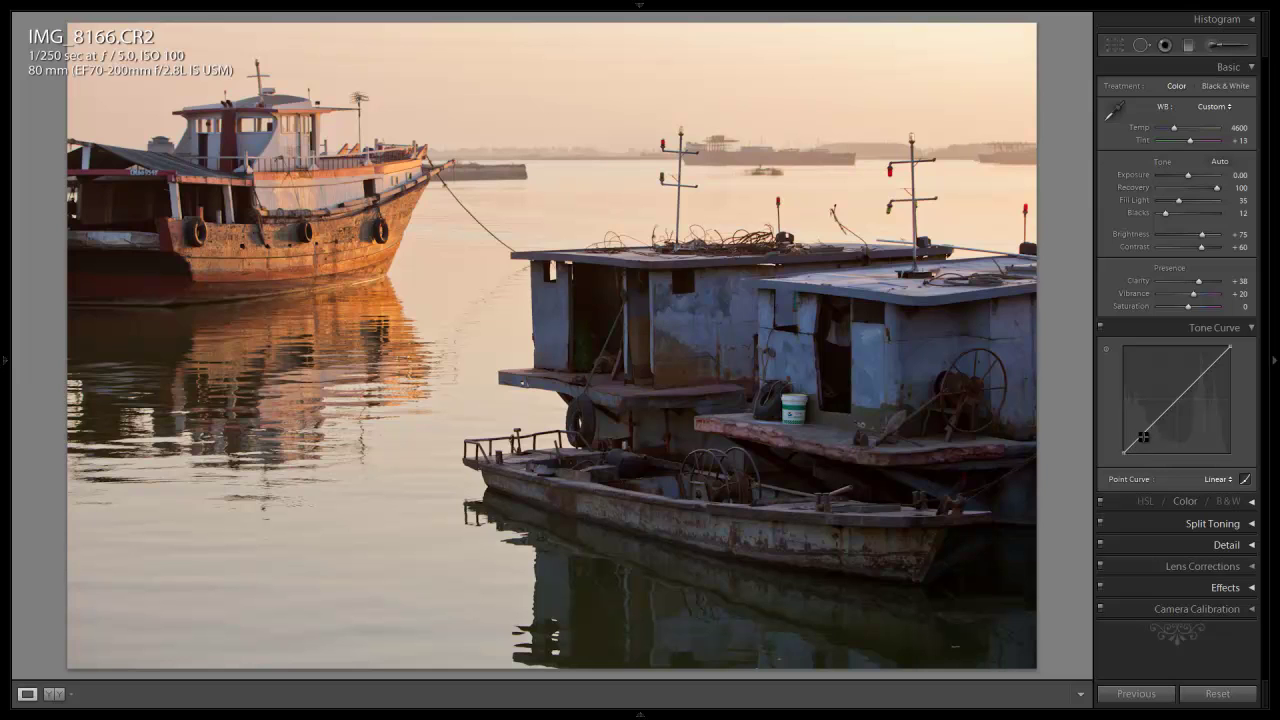
pyautogui.moveTo(1146, 428); pyautogui.dragTo(1151, 429)
pyautogui.moveTo(1184, 402); pyautogui.dragTo(1176, 400)
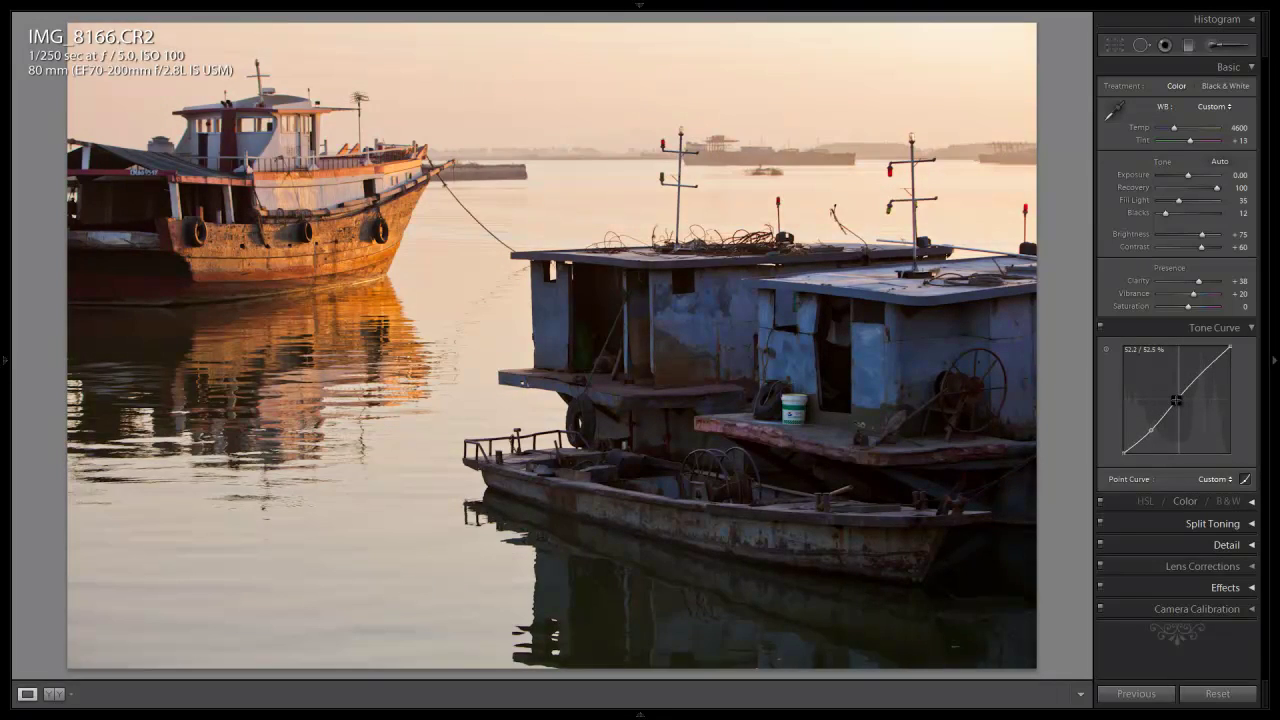
# Step: Lift the tone curve's highlights, fine-tune its midtone point, and lower the photo's Exposure to −0.20
pyautogui.click(1205, 364)
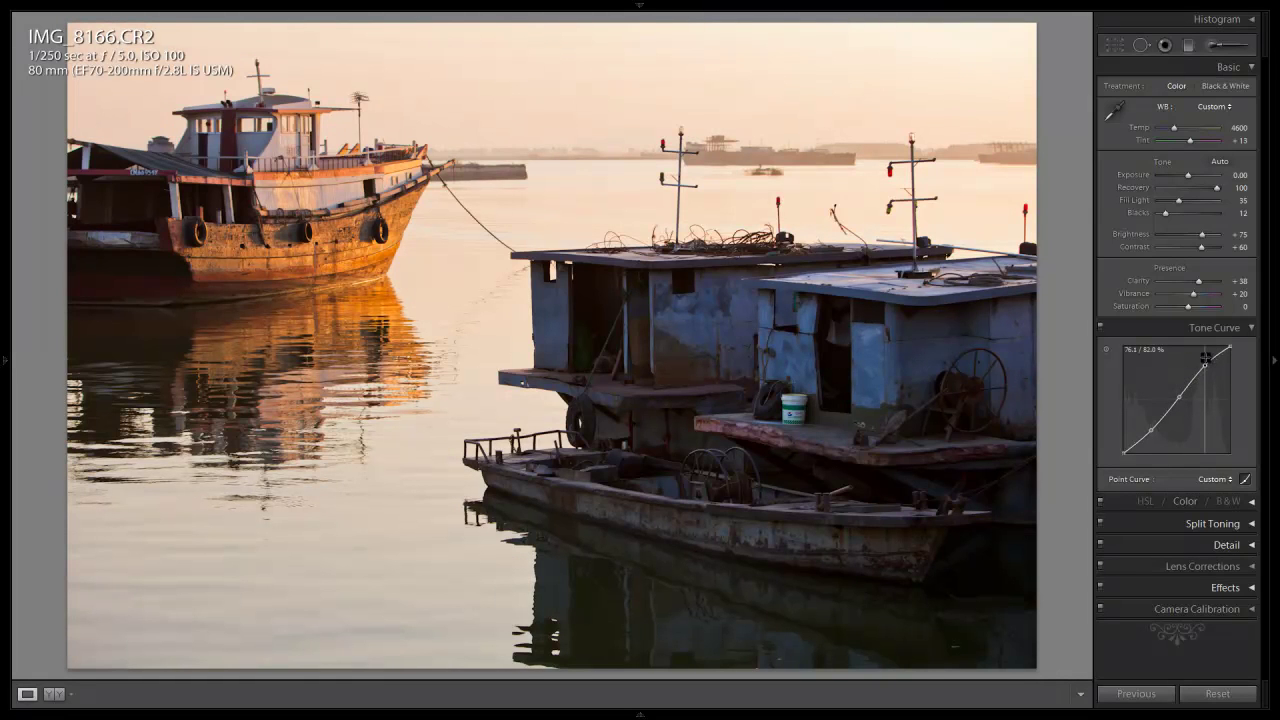
pyautogui.click(1179, 400)
pyautogui.moveTo(1178, 399); pyautogui.dragTo(1177, 399)
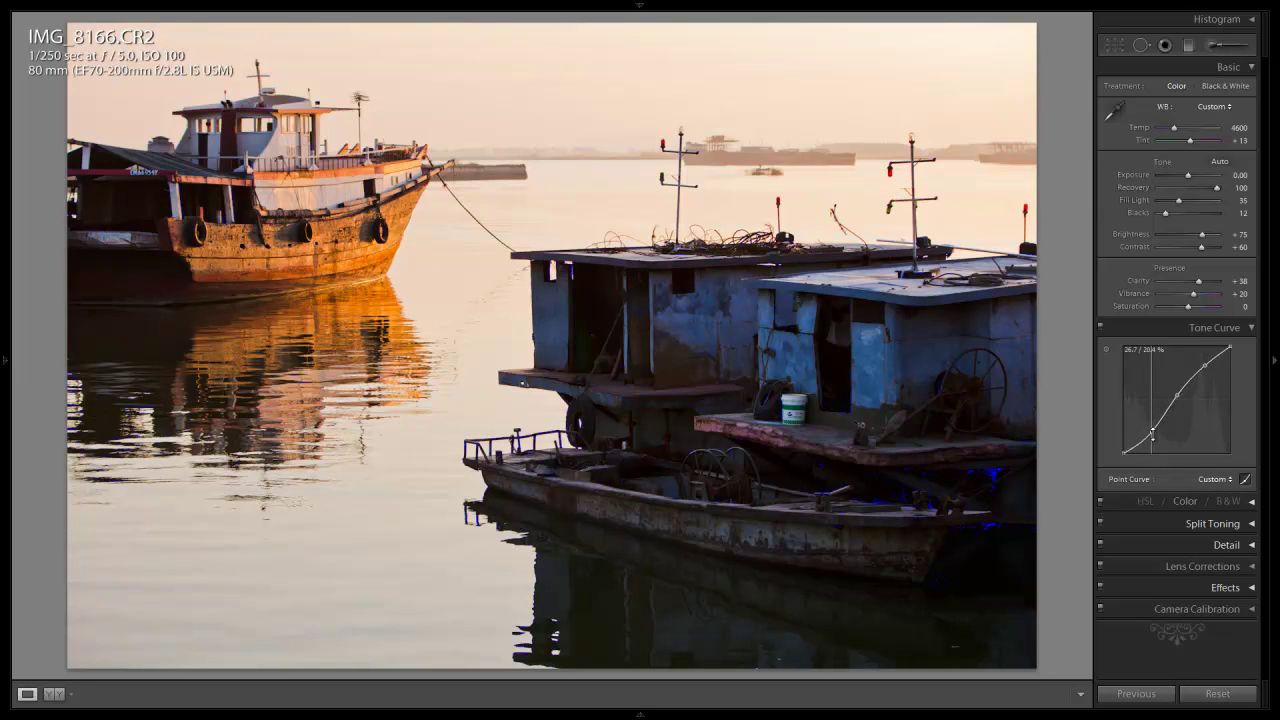
pyautogui.moveTo(1177, 394); pyautogui.dragTo(1175, 395)
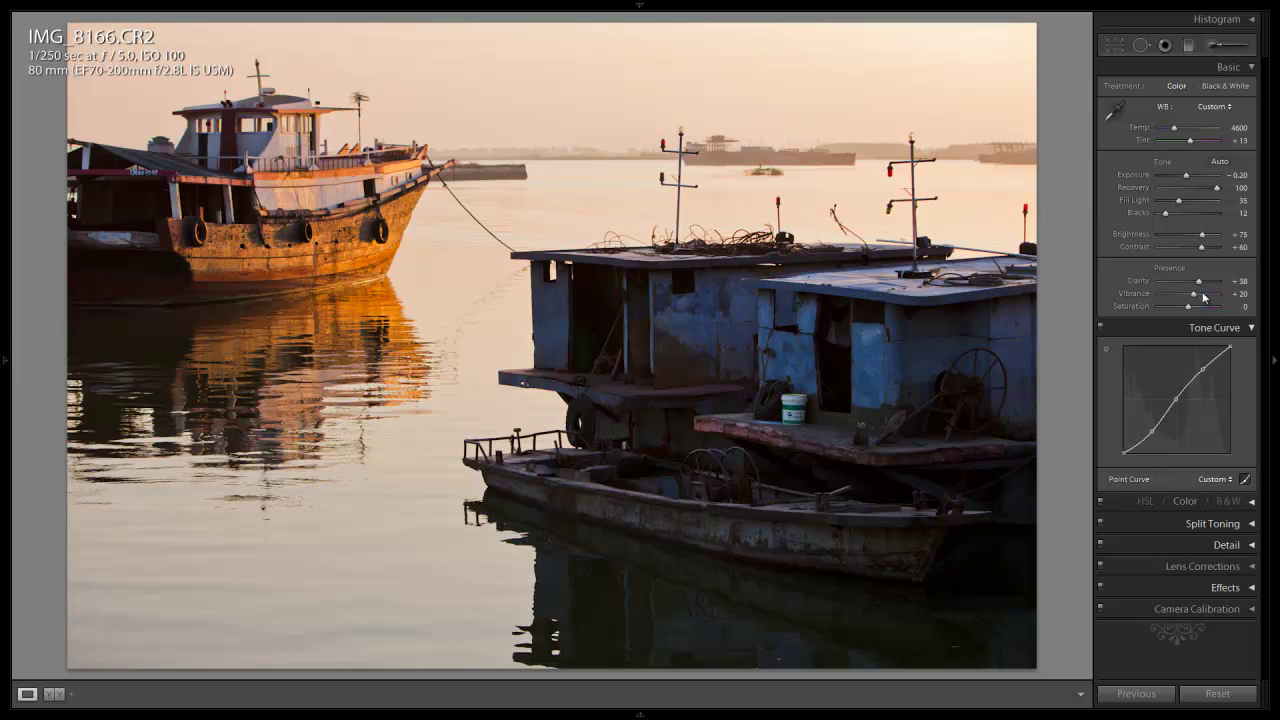
pyautogui.click(1249, 328)
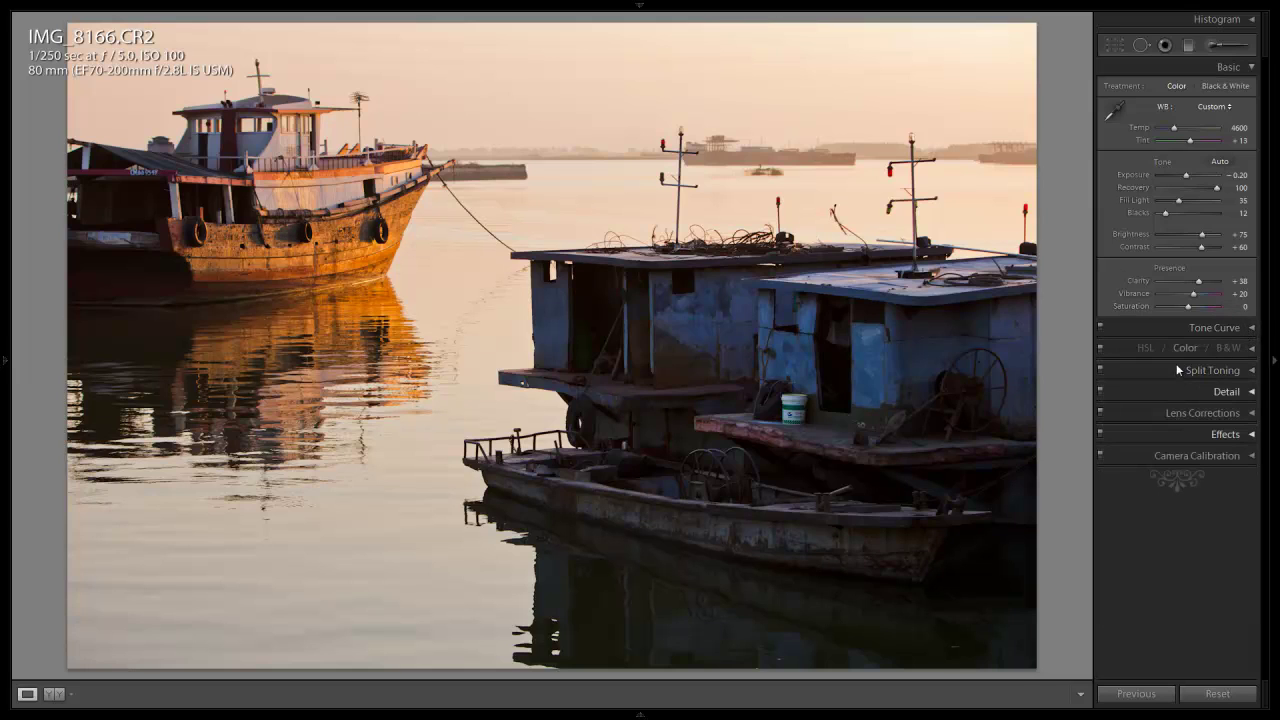
# Step: Set up an Adjustment Brush with a blue tint of hue 218 and saturation 53
pyautogui.click(1215, 46)
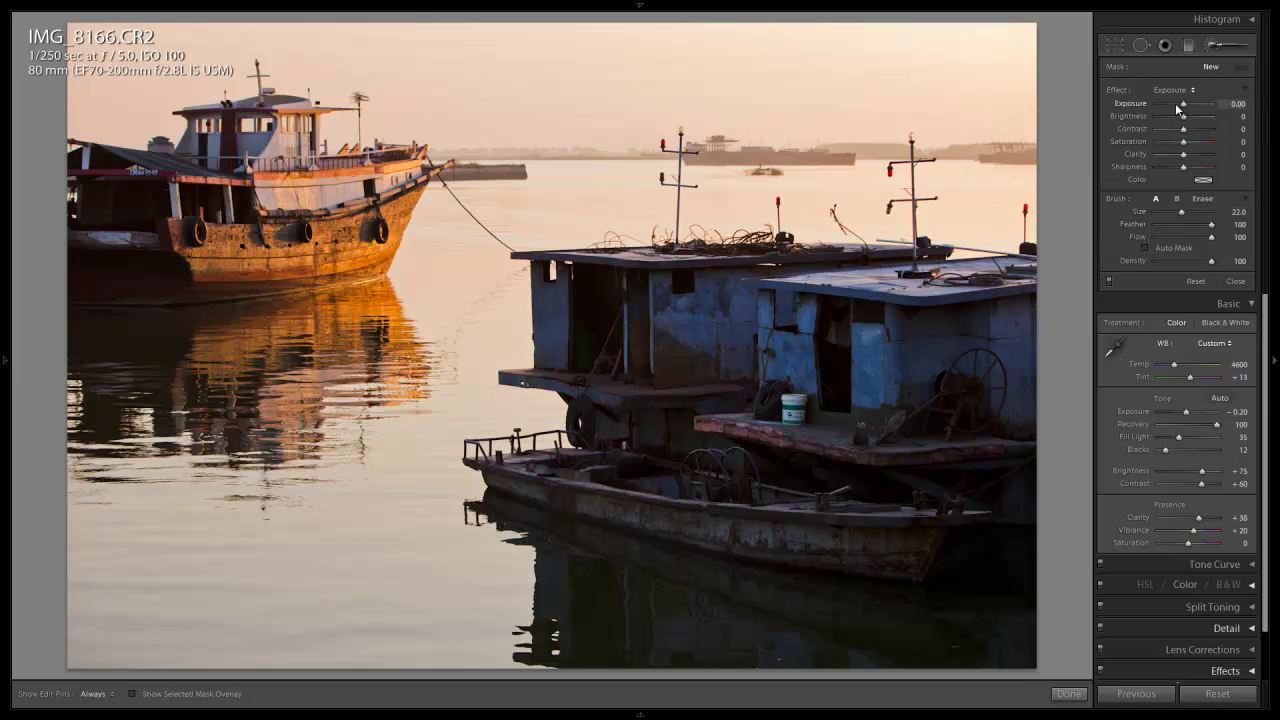
pyautogui.click(1202, 180)
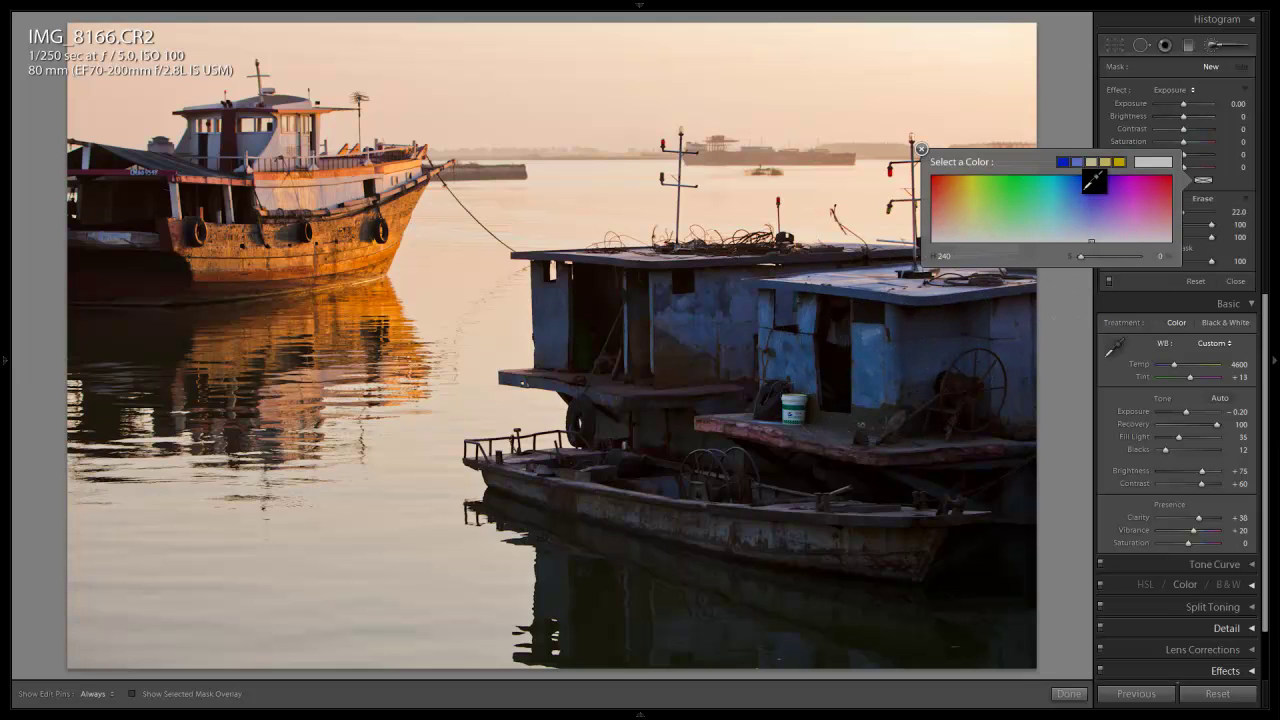
pyautogui.moveTo(1087, 183); pyautogui.dragTo(876, 286)
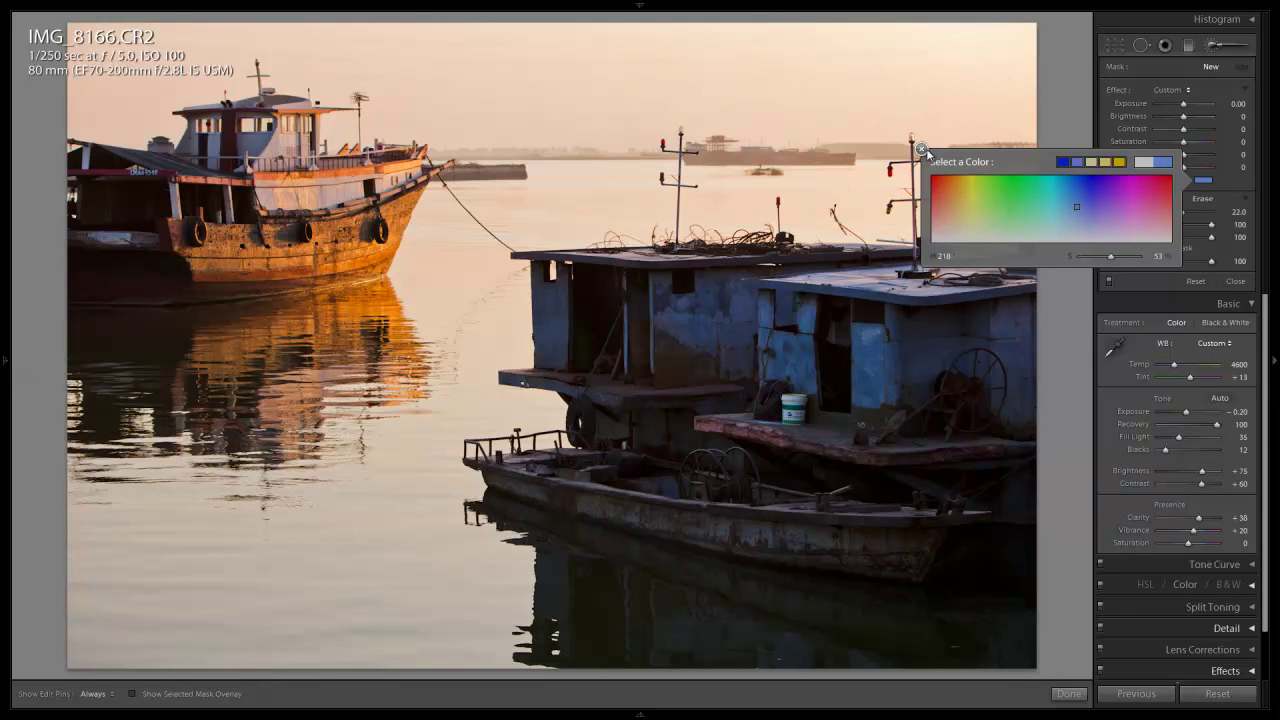
pyautogui.click(922, 149)
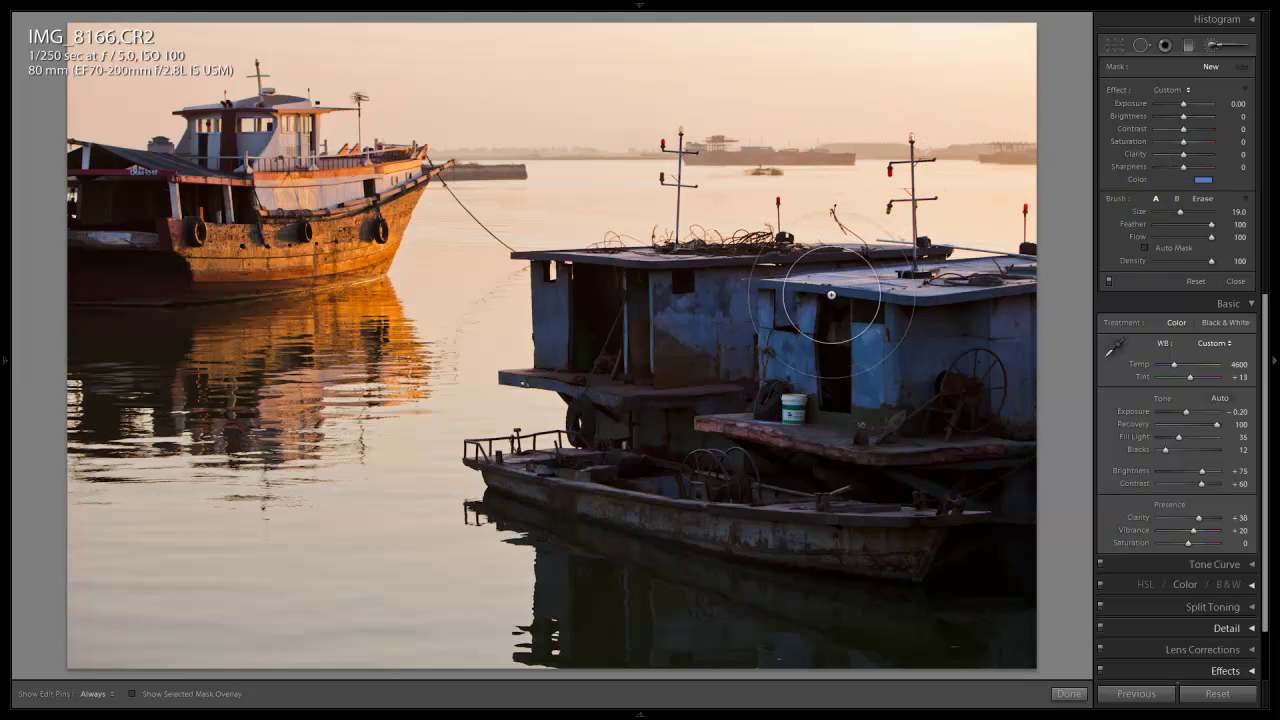
# Step: Paint the blue tint over the shaded houseboats, small boat and their reflection, reducing the brush size to 5 for the roof edges
pyautogui.press('h')
pyautogui.moveTo(749, 291)
pyautogui.mouseDown()
pyautogui.moveTo(716, 298)
pyautogui.moveTo(1030, 294)
pyautogui.moveTo(739, 347)
pyautogui.moveTo(938, 333)
pyautogui.moveTo(922, 375)
pyautogui.moveTo(790, 431)
pyautogui.moveTo(889, 424)
pyautogui.moveTo(999, 438)
pyautogui.moveTo(811, 450)
pyautogui.moveTo(736, 412)
pyautogui.moveTo(691, 407)
pyautogui.moveTo(669, 431)
pyautogui.moveTo(621, 419)
pyautogui.moveTo(618, 353)
pyautogui.moveTo(774, 329)
pyautogui.moveTo(725, 303)
pyautogui.moveTo(625, 296)
pyautogui.moveTo(860, 294)
pyautogui.moveTo(889, 282)
pyautogui.moveTo(786, 408)
pyautogui.moveTo(939, 376)
pyautogui.moveTo(945, 428)
pyautogui.moveTo(968, 451)
pyautogui.moveTo(968, 498)
pyautogui.moveTo(985, 447)
pyautogui.moveTo(1011, 426)
pyautogui.moveTo(942, 389)
pyautogui.moveTo(847, 445)
pyautogui.moveTo(773, 458)
pyautogui.moveTo(764, 608)
pyautogui.moveTo(671, 649)
pyautogui.moveTo(637, 615)
pyautogui.moveTo(633, 644)
pyautogui.moveTo(573, 519)
pyautogui.moveTo(584, 567)
pyautogui.moveTo(549, 649)
pyautogui.moveTo(573, 641)
pyautogui.moveTo(563, 554)
pyautogui.moveTo(543, 503)
pyautogui.mouseUp()
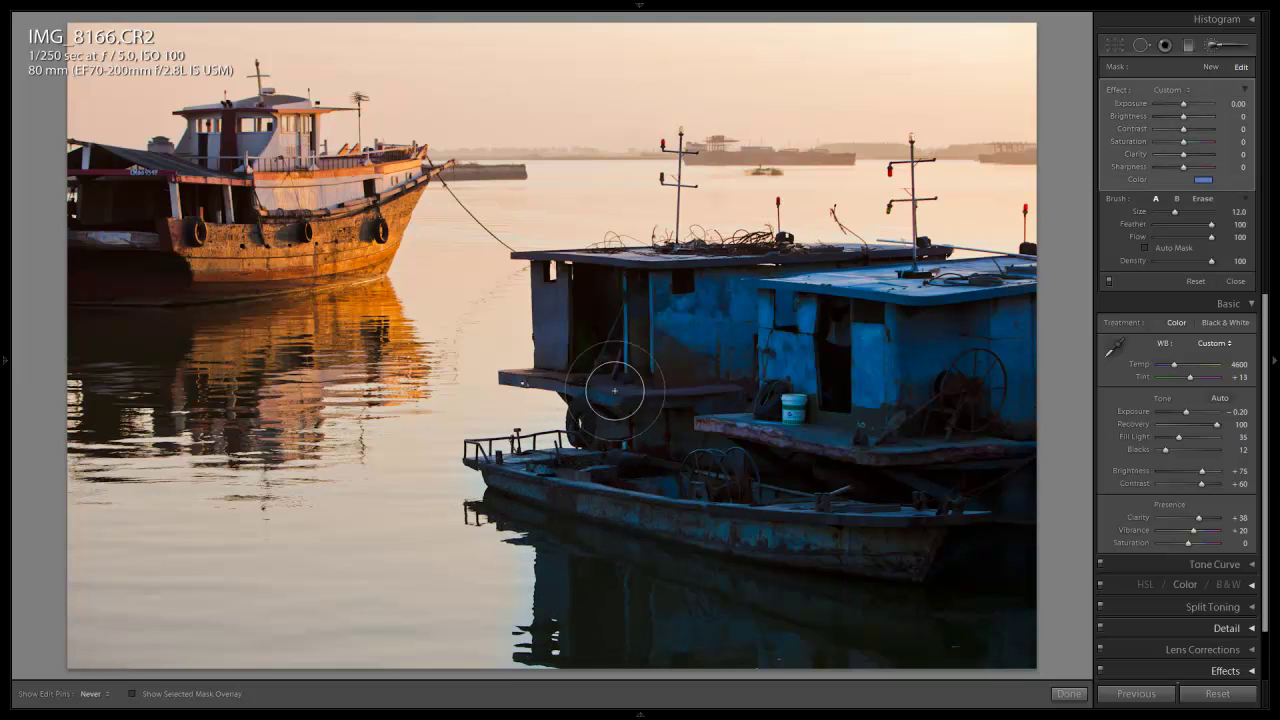
pyautogui.press('[')
pyautogui.press('[')
pyautogui.press('[')
pyautogui.press('[')
pyautogui.press('[')
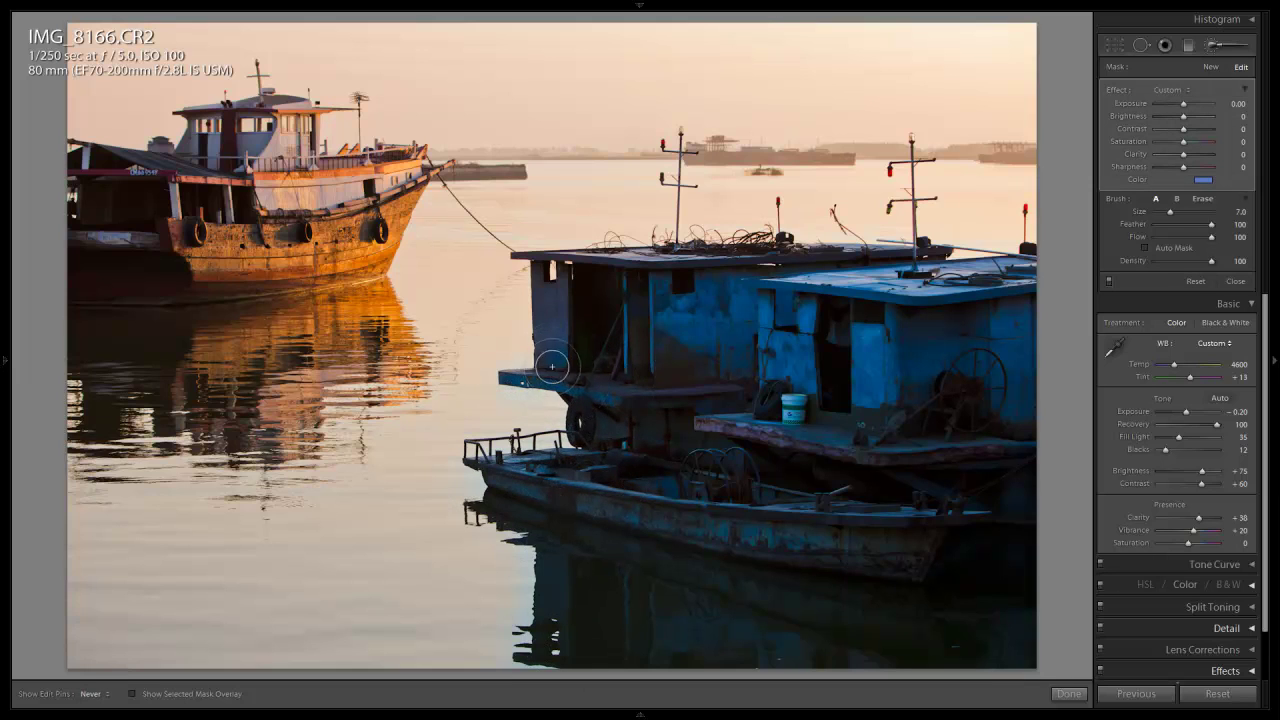
pyautogui.press('[')
pyautogui.press('[')
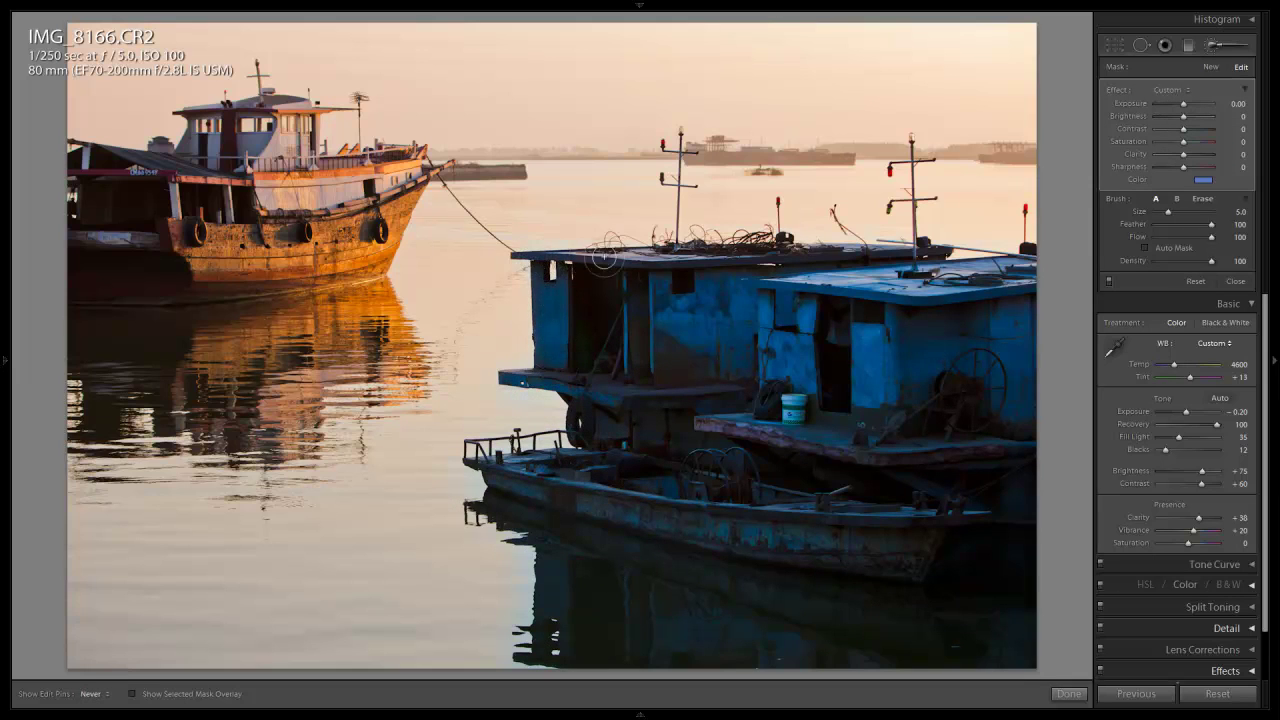
pyautogui.moveTo(747, 252)
pyautogui.mouseDown()
pyautogui.moveTo(957, 271)
pyautogui.moveTo(1034, 270)
pyautogui.moveTo(1028, 257)
pyautogui.mouseUp()
# Step: Erase the blue tint spilling onto the sky and water around the houseboats with a small erase brush
pyautogui.press('alt')
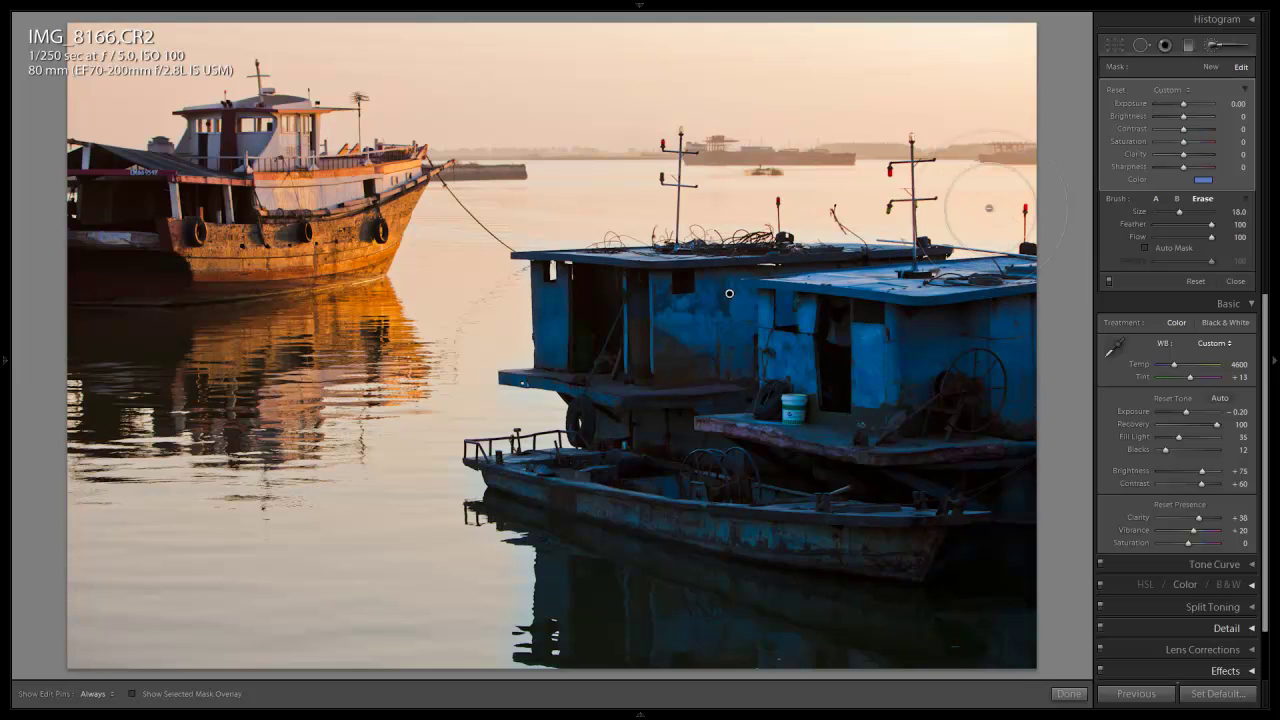
pyautogui.press('[')
pyautogui.press('[')
pyautogui.press('[')
pyautogui.press('[')
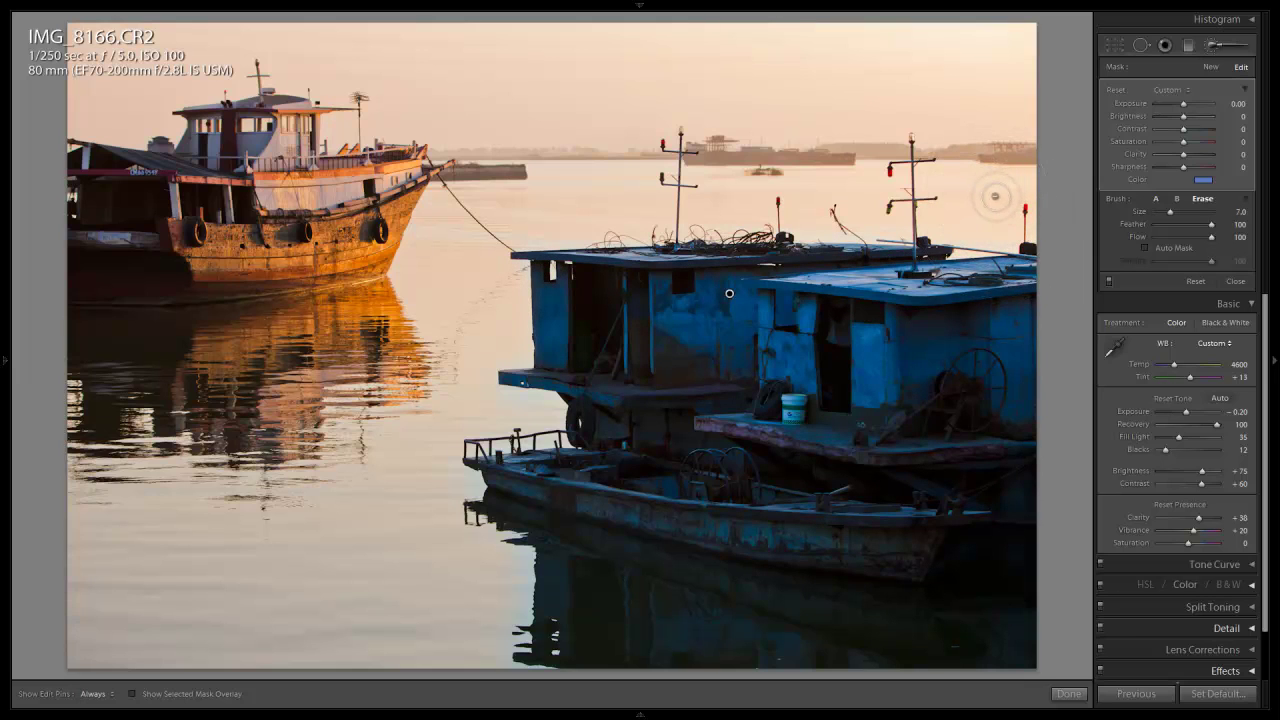
pyautogui.press('h')
pyautogui.moveTo(981, 225); pyautogui.dragTo(1031, 216)
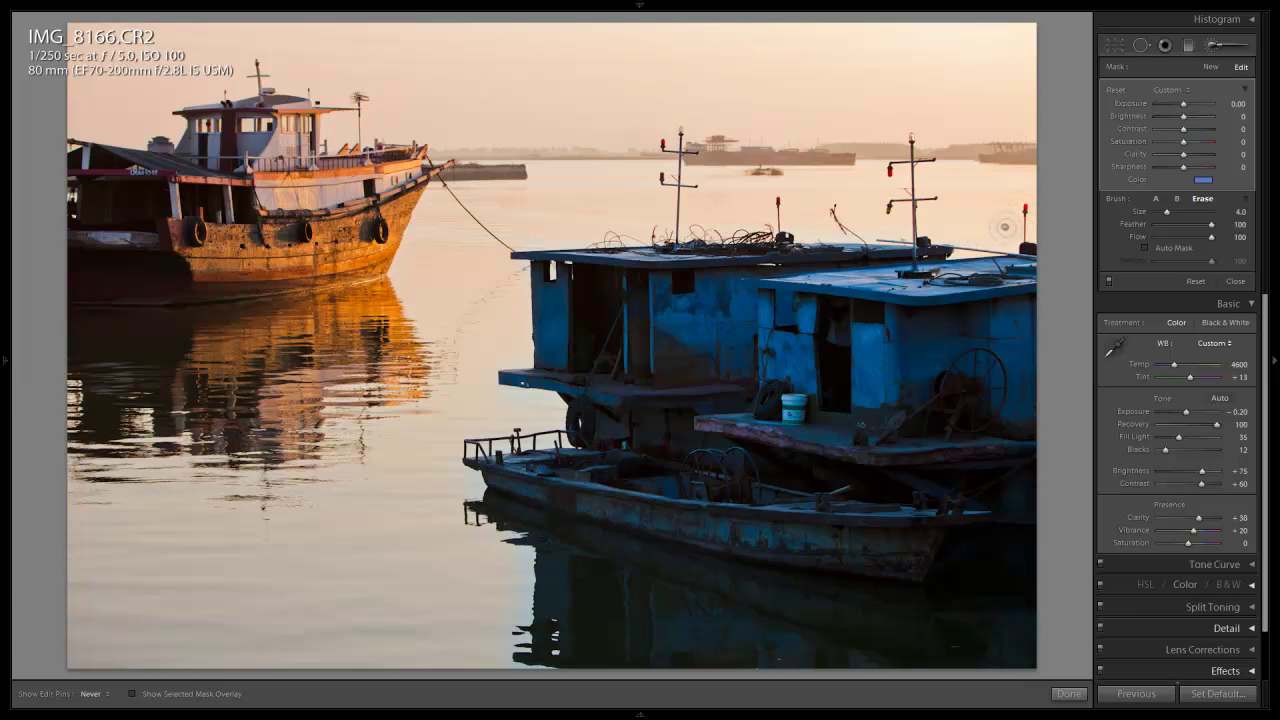
pyautogui.press('[')
pyautogui.moveTo(922, 225)
pyautogui.mouseDown()
pyautogui.moveTo(838, 220)
pyautogui.moveTo(946, 233)
pyautogui.moveTo(787, 218)
pyautogui.moveTo(493, 243)
pyautogui.moveTo(601, 219)
pyautogui.moveTo(519, 228)
pyautogui.moveTo(613, 215)
pyautogui.moveTo(481, 250)
pyautogui.moveTo(483, 266)
pyautogui.moveTo(515, 270)
pyautogui.moveTo(517, 335)
pyautogui.moveTo(517, 274)
pyautogui.moveTo(525, 351)
pyautogui.moveTo(473, 367)
pyautogui.moveTo(469, 384)
pyautogui.moveTo(501, 353)
pyautogui.moveTo(479, 372)
pyautogui.moveTo(486, 399)
pyautogui.moveTo(558, 416)
pyautogui.moveTo(487, 403)
pyautogui.moveTo(551, 419)
pyautogui.moveTo(450, 434)
pyautogui.mouseUp()
pyautogui.moveTo(462, 421)
pyautogui.mouseDown()
pyautogui.moveTo(557, 415)
pyautogui.moveTo(443, 437)
pyautogui.mouseUp()
pyautogui.press('alt')
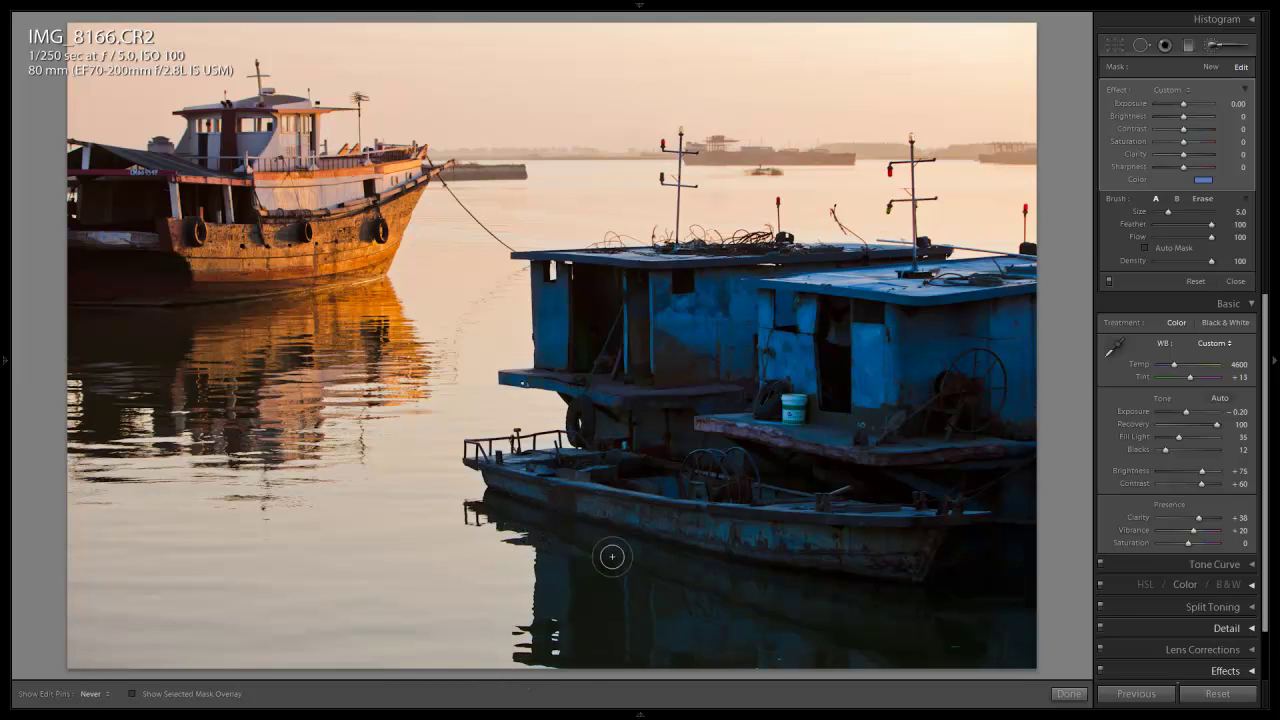
# Step: Check the brush mask overlay and paint the missed patches in the reflection along the photo's lower edge with a size 12 brush
pyautogui.press('h')
pyautogui.press('o')
pyautogui.press('o')
pyautogui.moveTo(730, 294)
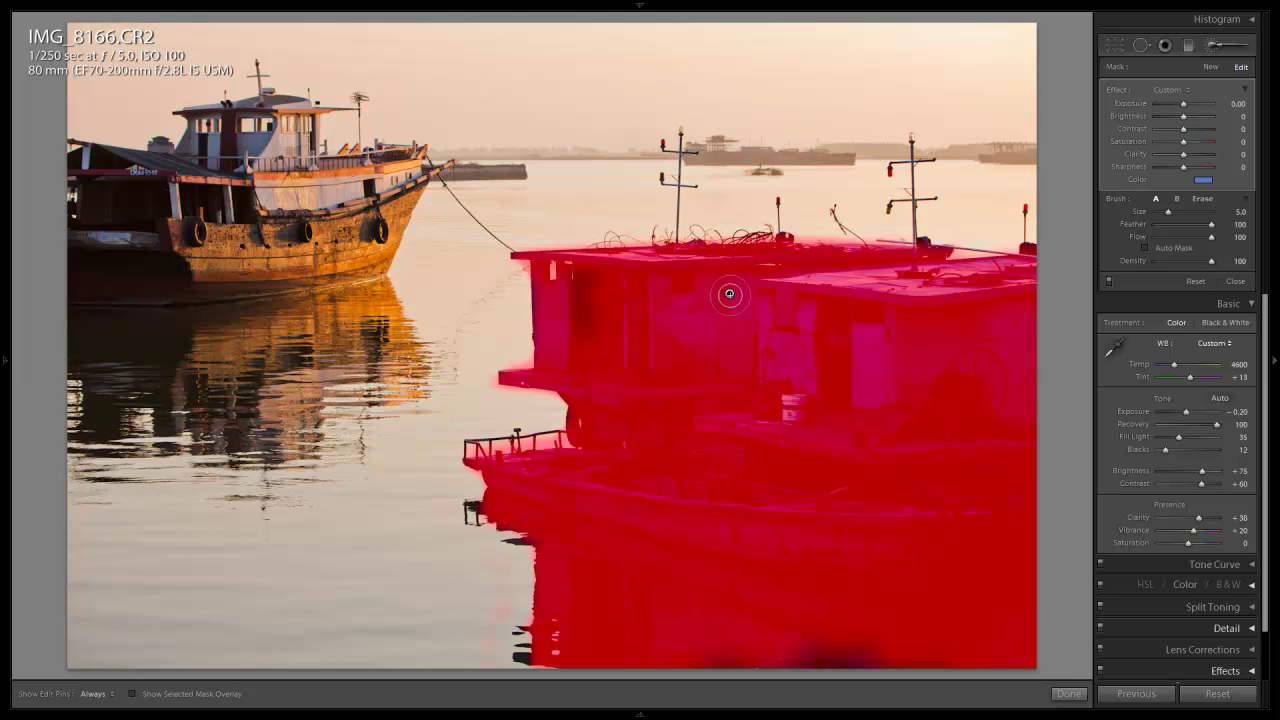
pyautogui.scroll(5, 740, 600)
pyautogui.press('h')
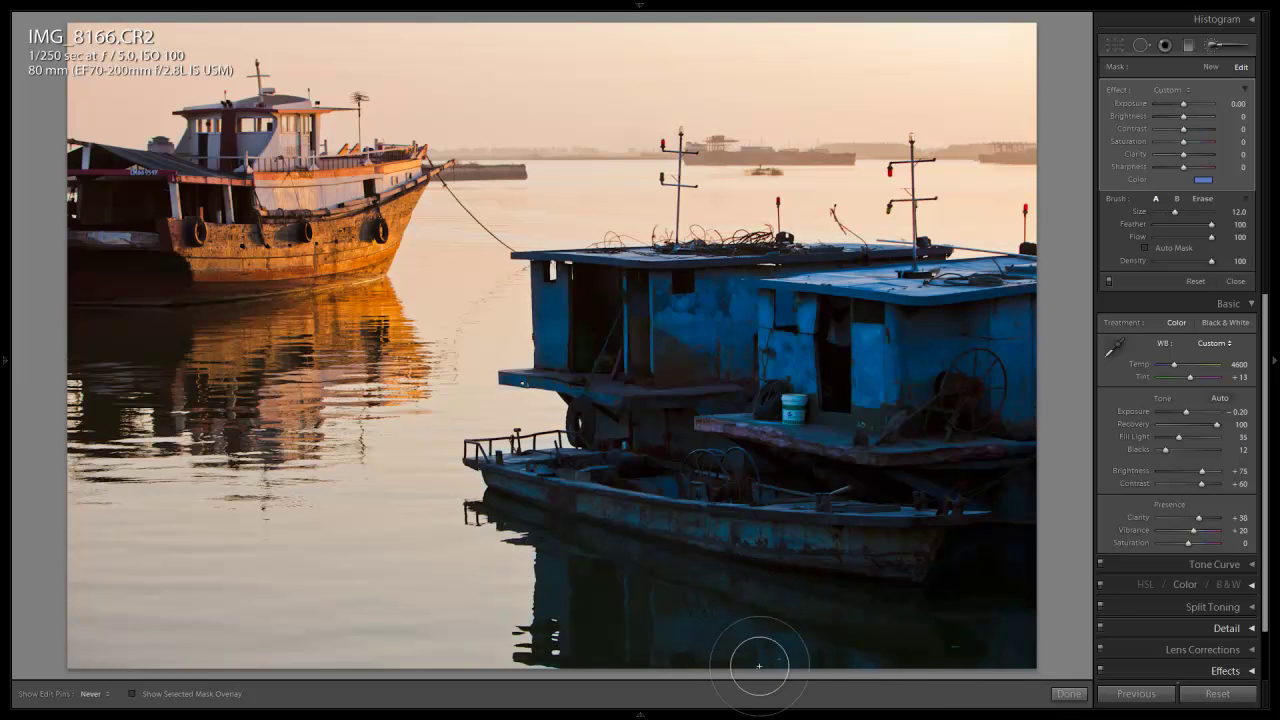
pyautogui.press('h')
# Step: Recheck the brush mask's coverage over the houseboats with the mask overlay, and hide it
pyautogui.press('alt')
pyautogui.press('o')
pyautogui.press('h')
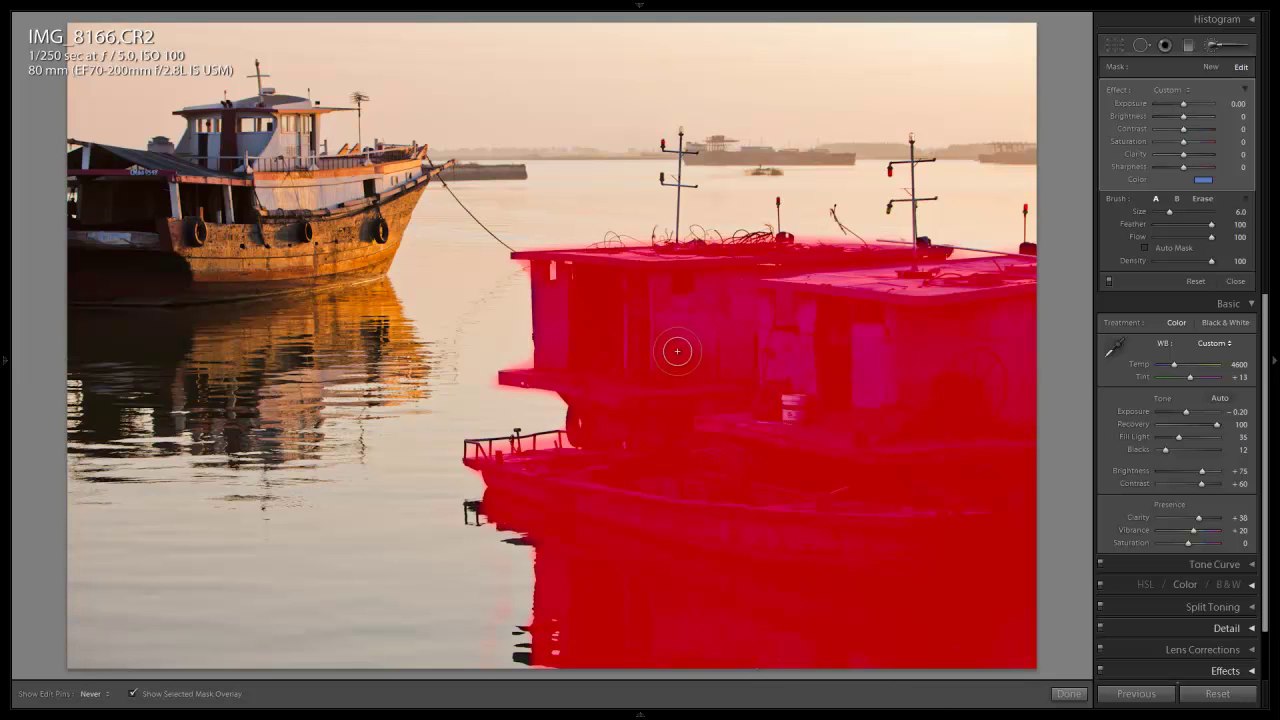
pyautogui.press('h')
pyautogui.press('o')
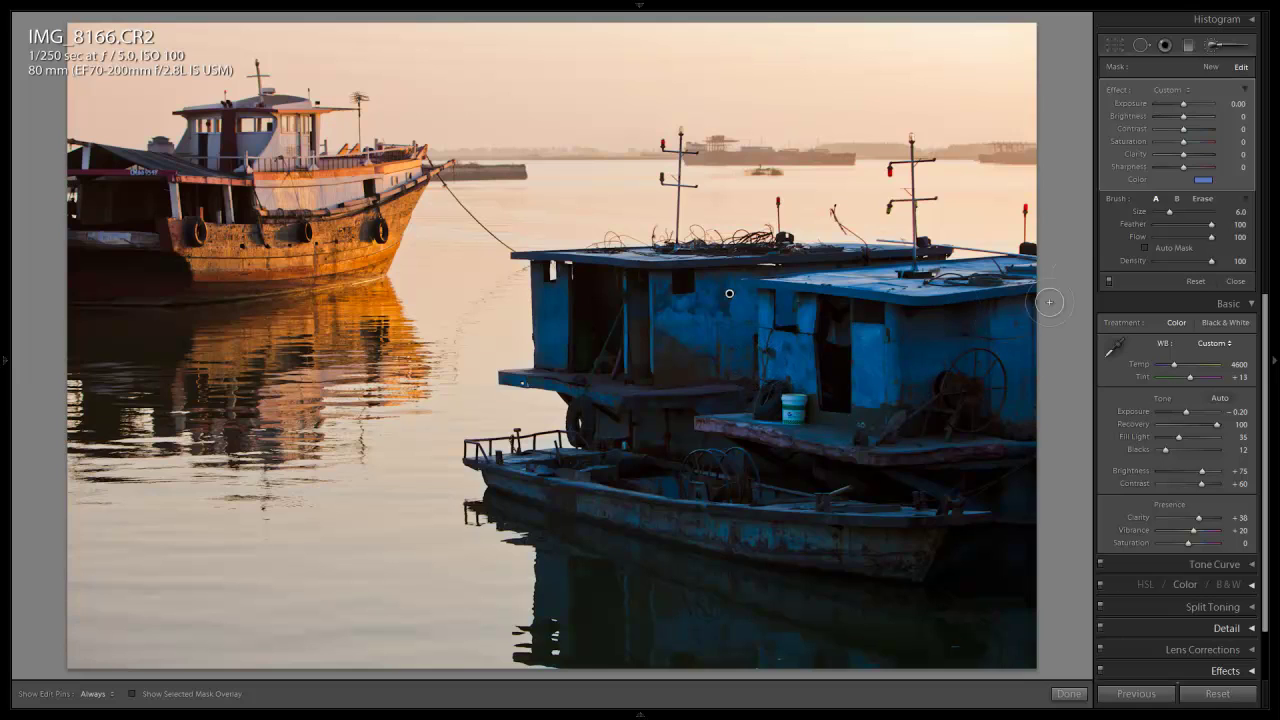
# Step: Soften the brush's blue tint to hue 216 and saturation 27
pyautogui.click(1204, 181)
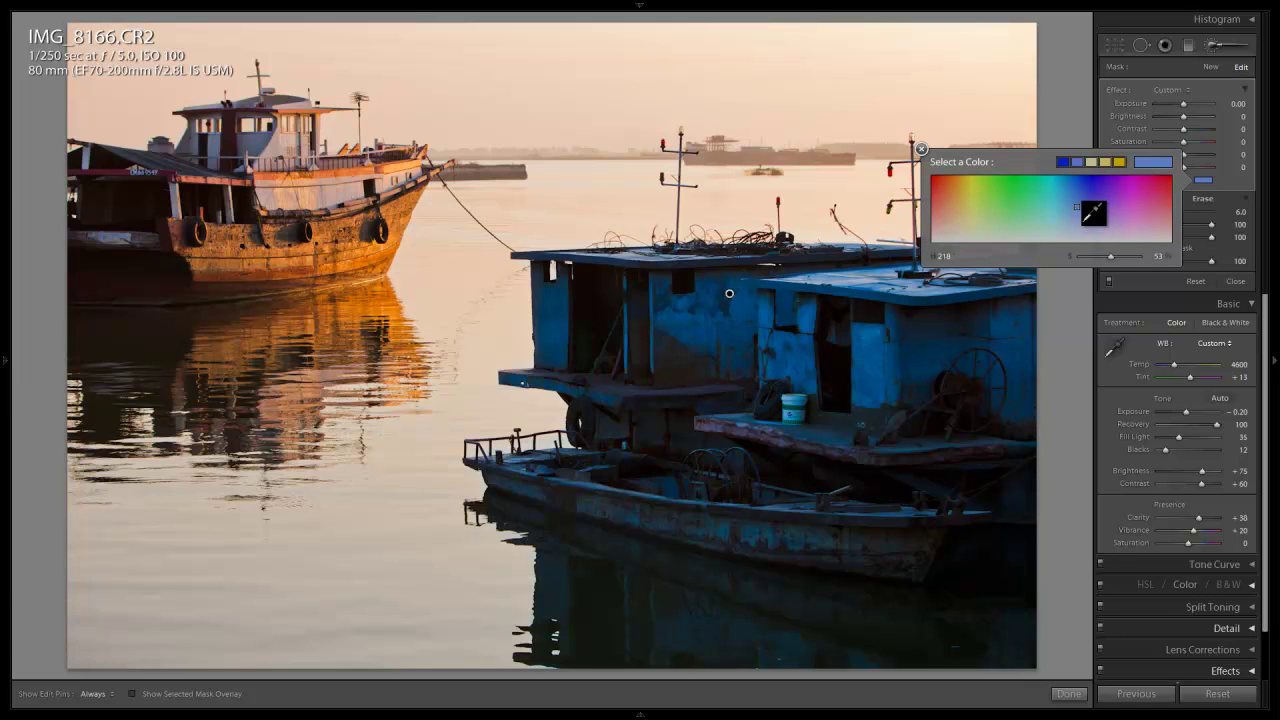
pyautogui.click(1076, 214)
pyautogui.moveTo(1118, 259)
pyautogui.mouseDown()
pyautogui.moveTo(1085, 256)
pyautogui.moveTo(1118, 257)
pyautogui.moveTo(1094, 258)
pyautogui.moveTo(1123, 273)
pyautogui.moveTo(1100, 280)
pyautogui.mouseUp()
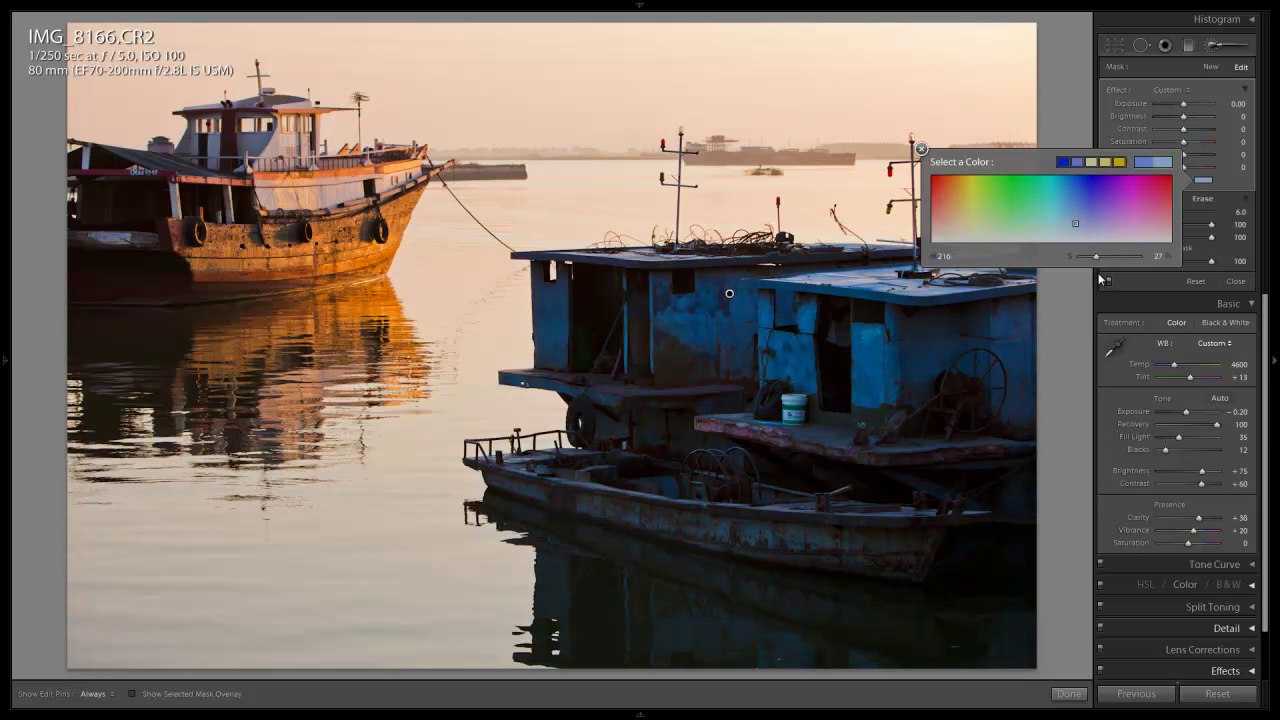
# Step: Close the tint colour picker and the brush, and set the photo's white balance temperature to 4800
pyautogui.click(922, 149)
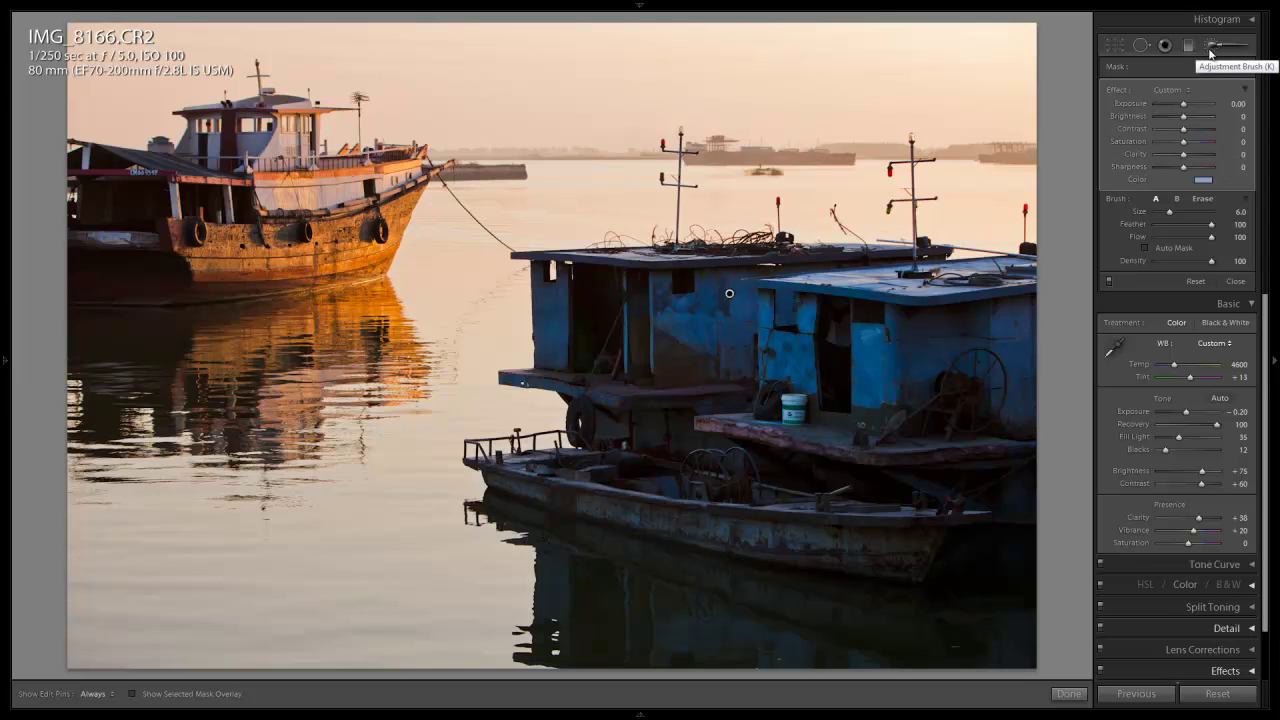
pyautogui.click(1210, 47)
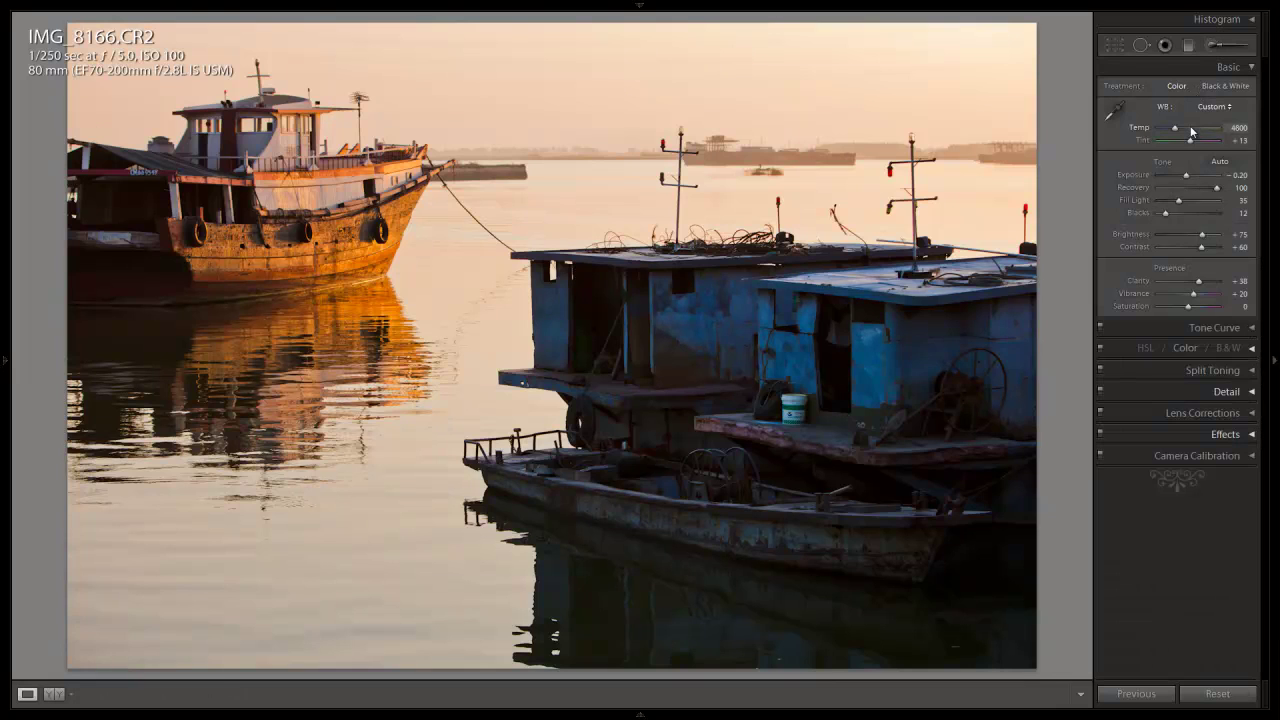
pyautogui.press('Up')
pyautogui.press('Up')
pyautogui.press('Up')
pyautogui.press('Up')
pyautogui.press('Down')
pyautogui.press('Down')
pyautogui.press('Down')
pyautogui.press('Down')
# Step: Start a new adjustment brush with the old effects reset, clarity 68 and sharpness 34
pyautogui.click(1209, 46)
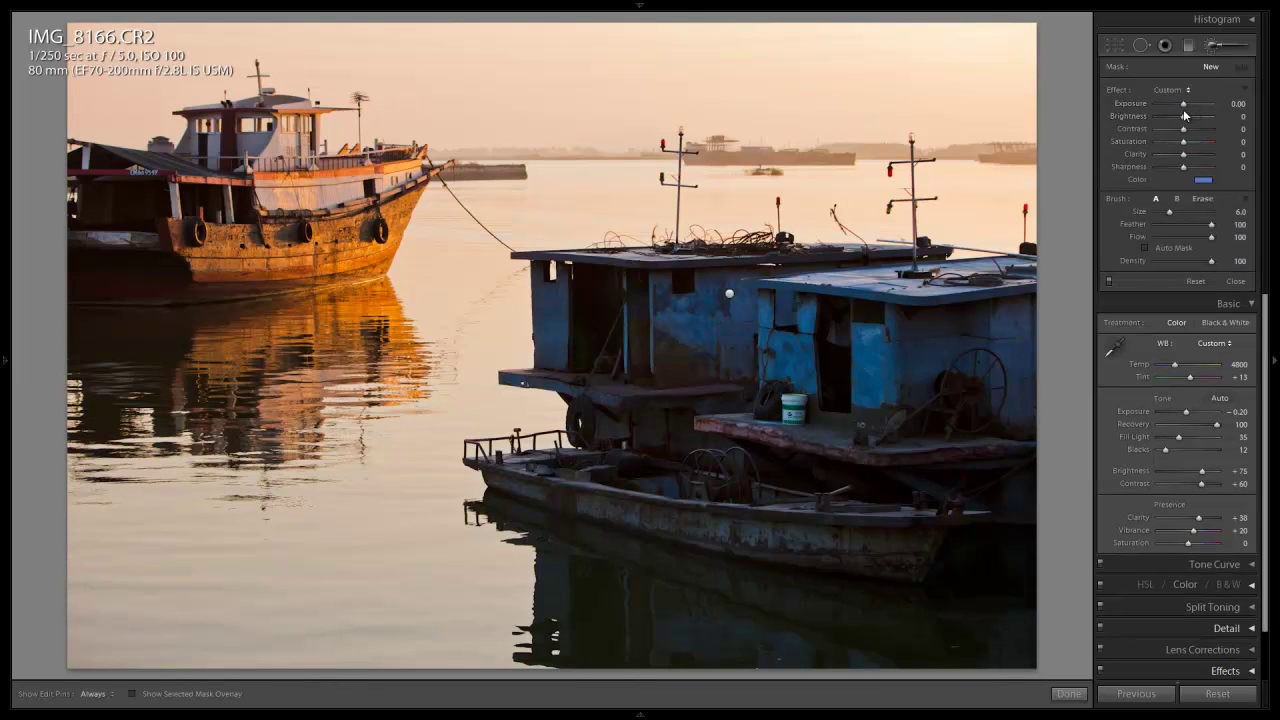
pyautogui.press('alt')
pyautogui.keyDown('alt'); pyautogui.click(1124, 91); pyautogui.keyUp('alt')
pyautogui.moveTo(1184, 155); pyautogui.dragTo(1186, 157)
pyautogui.scroll(5, 829, 363)
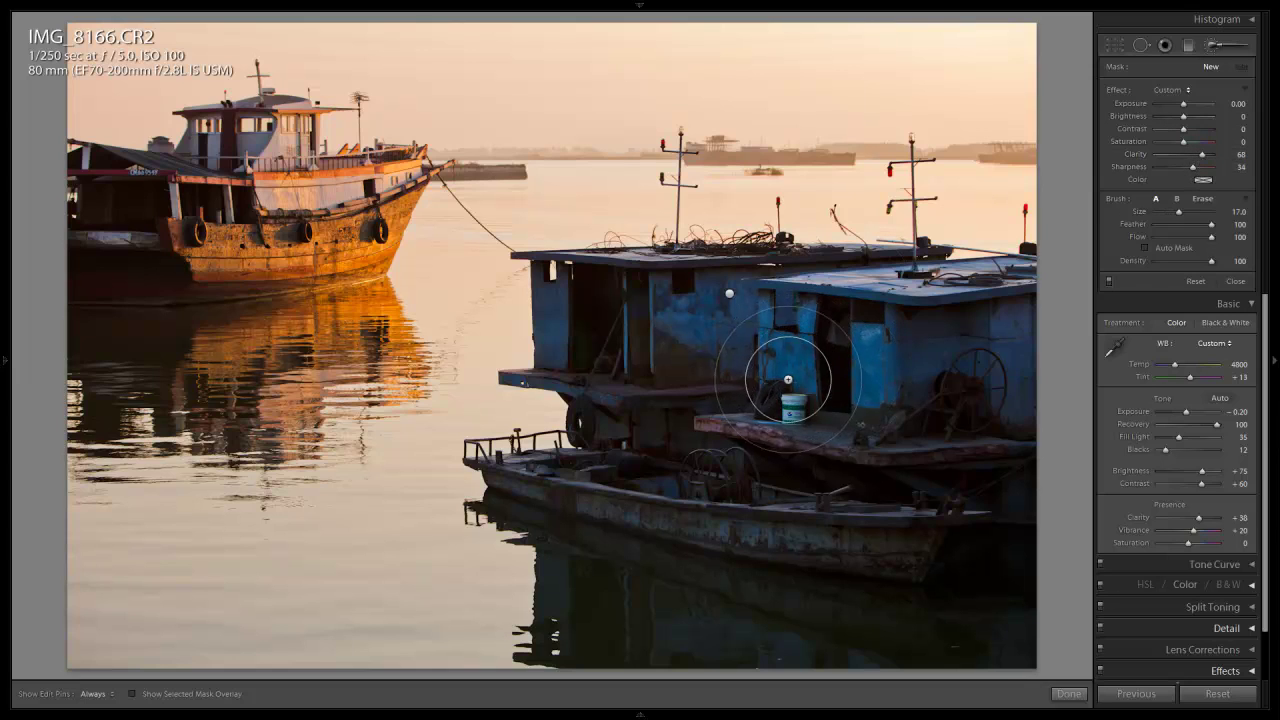
# Step: Hide the edit pins and paint the clarity and sharpness brush over the houseboats and the small boat in front
pyautogui.press('h')
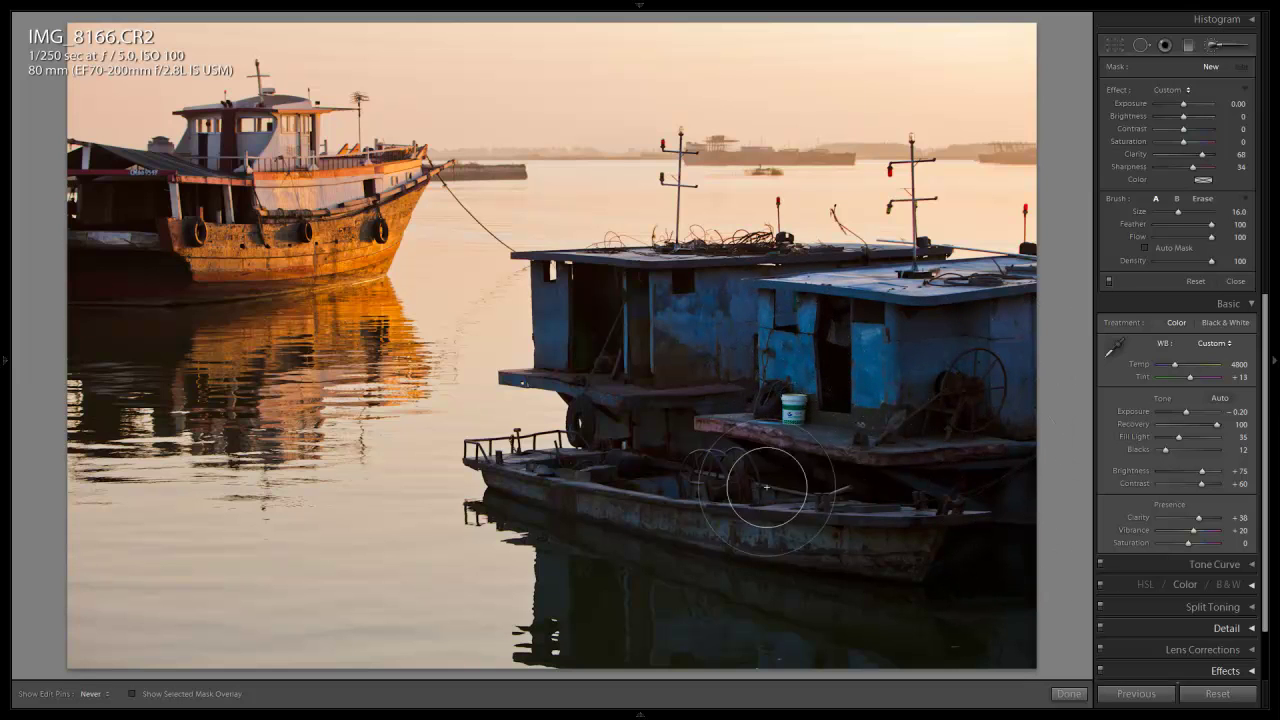
pyautogui.scroll(-1, 708, 497)
pyautogui.moveTo(860, 509)
pyautogui.mouseDown()
pyautogui.moveTo(829, 571)
pyautogui.moveTo(678, 544)
pyautogui.mouseUp()
pyautogui.scroll(-7, 690, 535)
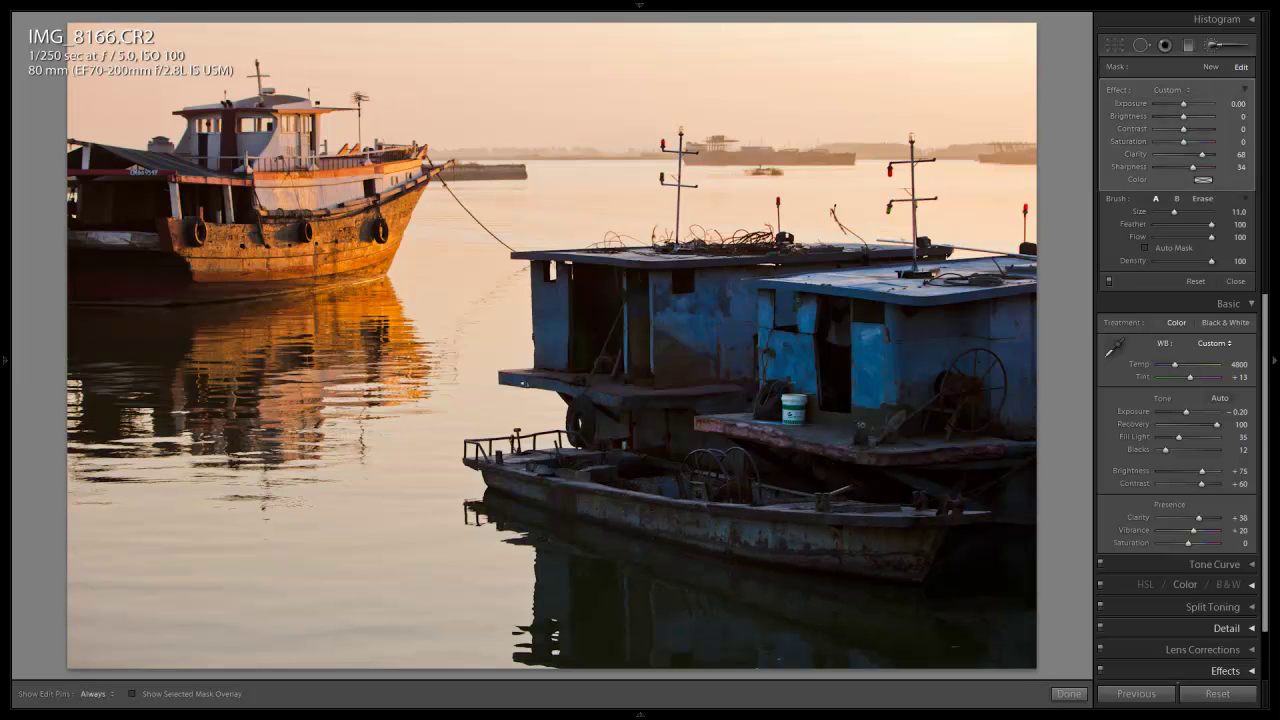
pyautogui.press('h')
pyautogui.press('h')
pyautogui.scroll(1, 571, 298)
# Step: Show the mask overlay, fill the missed houseboat wall with a size 9 brush, and erase the nearby spill at size 4
pyautogui.press('h')
pyautogui.press('o')
pyautogui.press('h')
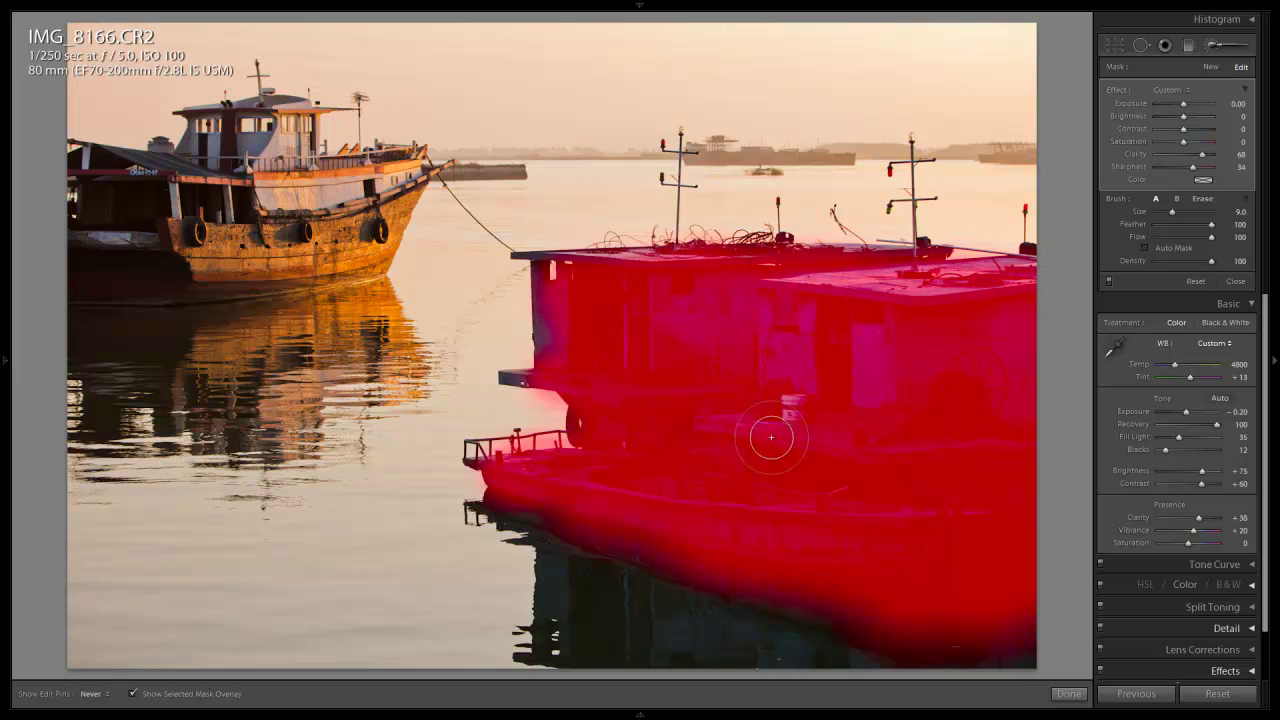
pyautogui.press('[')
pyautogui.press('[')
pyautogui.press('[')
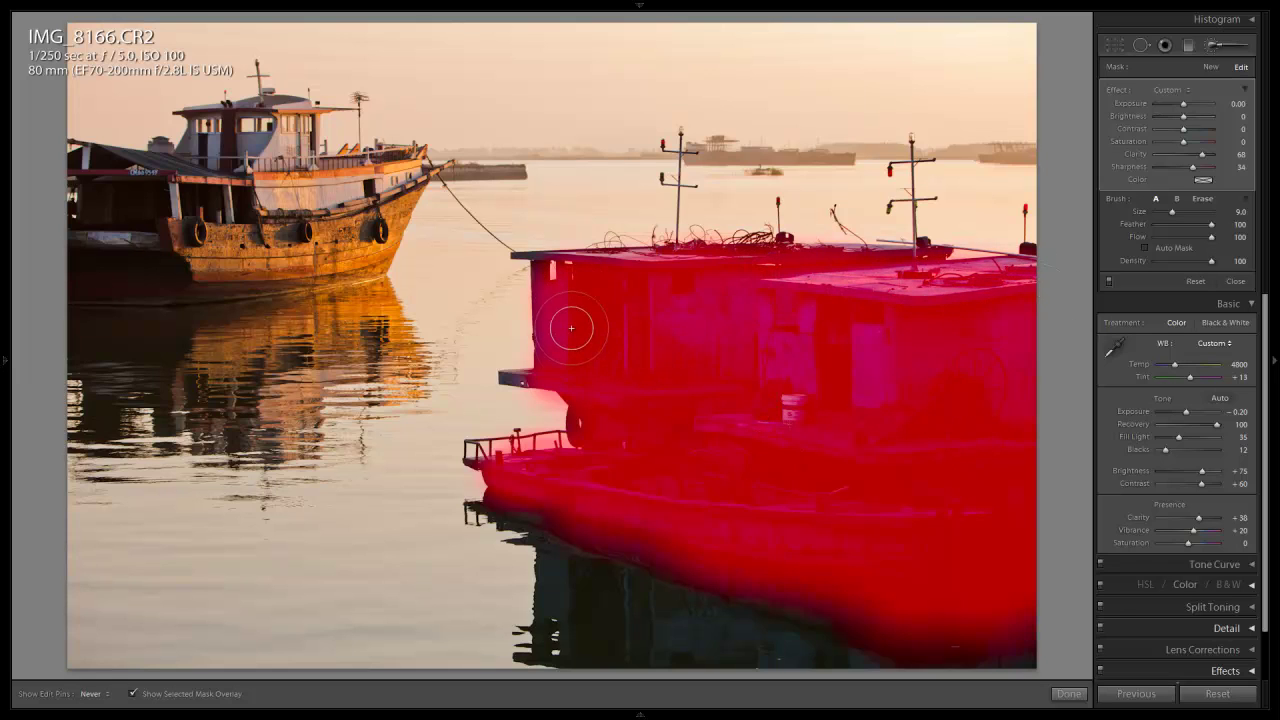
pyautogui.press('h')
pyautogui.press('h')
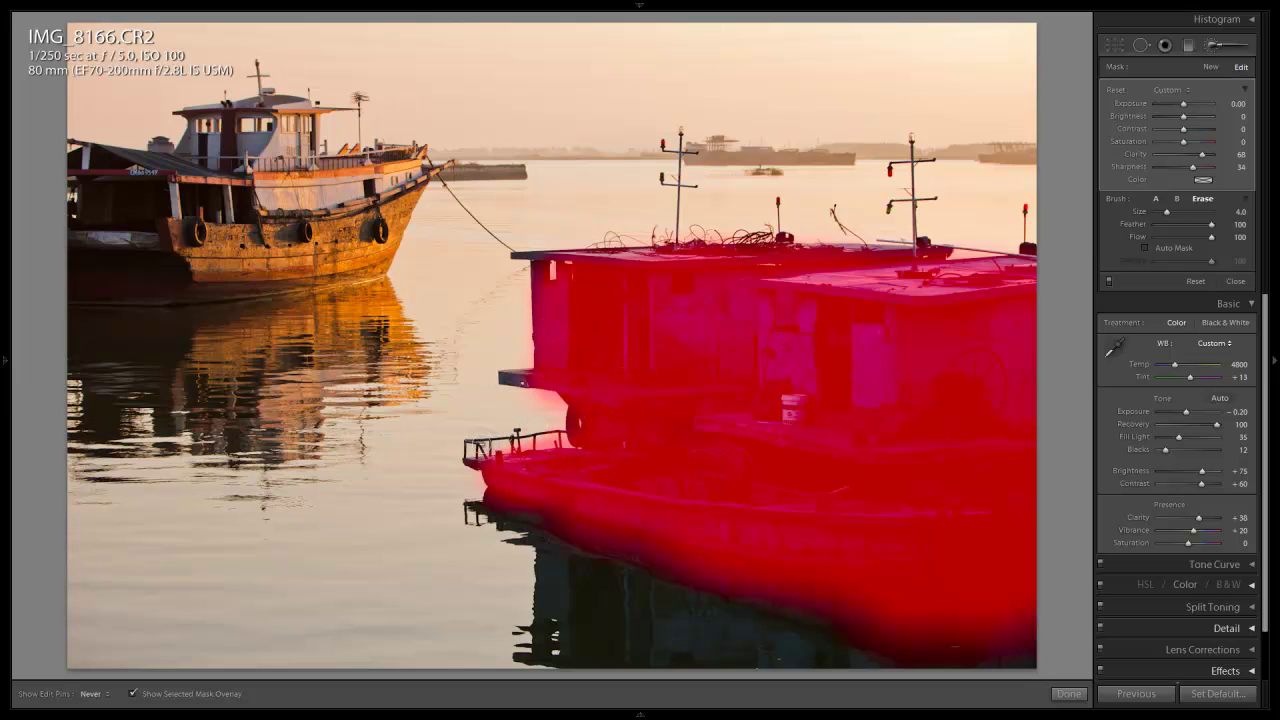
pyautogui.press('alt')
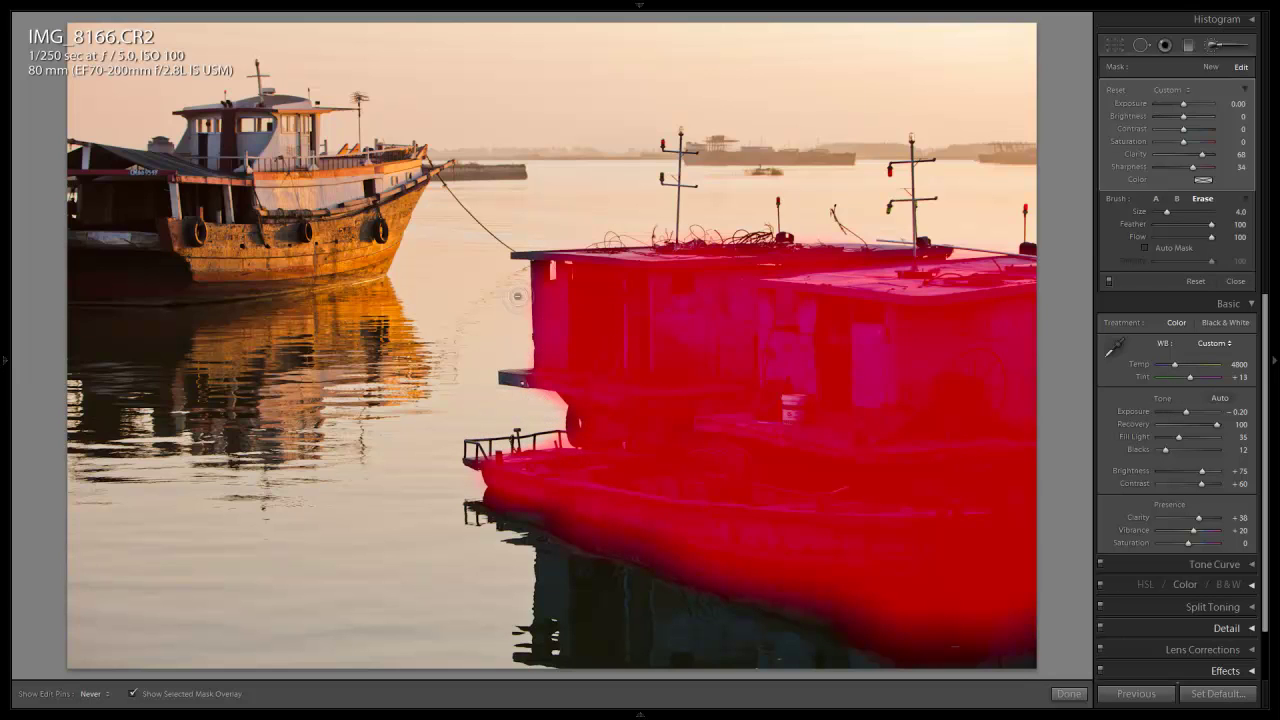
# Step: Paint the orange ship and its reflection into the mask with a size 7 brush, erasing spill along the hull at size 4
pyautogui.moveTo(320, 225)
pyautogui.mouseDown()
pyautogui.moveTo(200, 222)
pyautogui.moveTo(72, 261)
pyautogui.moveTo(284, 256)
pyautogui.moveTo(100, 317)
pyautogui.moveTo(313, 318)
pyautogui.moveTo(335, 295)
pyautogui.moveTo(343, 306)
pyautogui.mouseUp()
pyautogui.press('h')
pyautogui.press('alt')
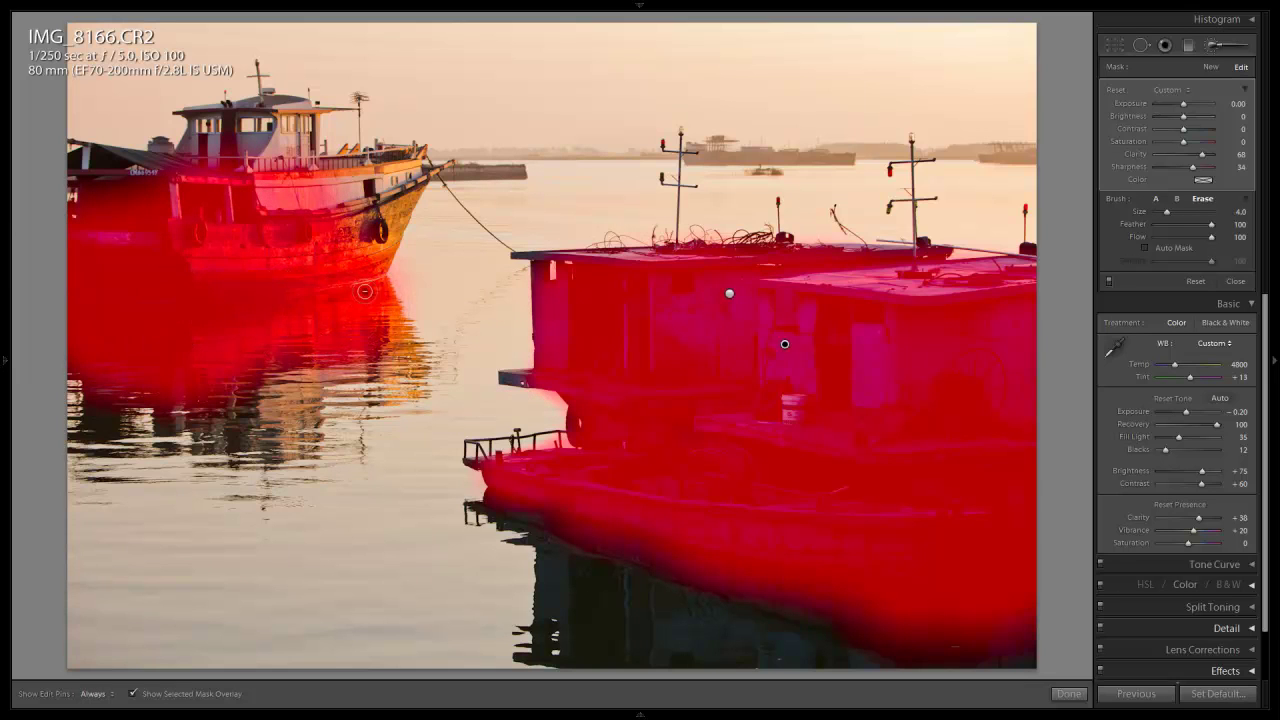
pyautogui.scroll(1, 345, 267)
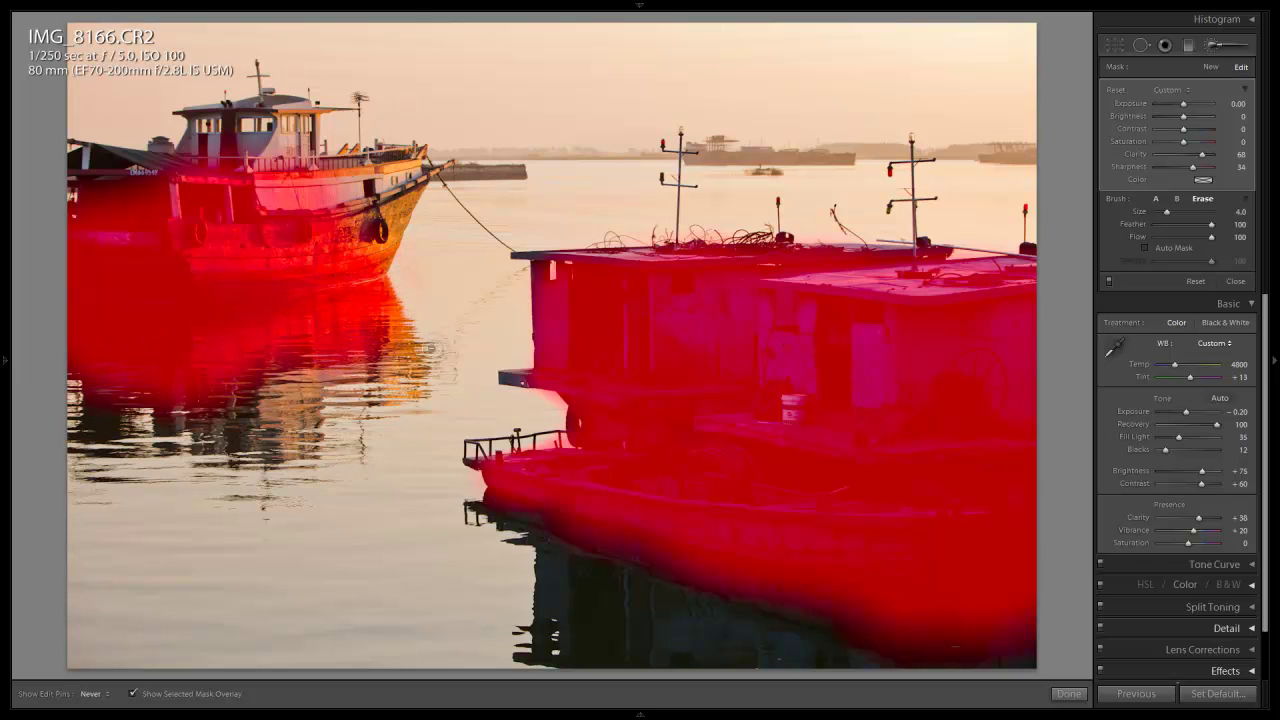
pyautogui.press('h')
pyautogui.press('h')
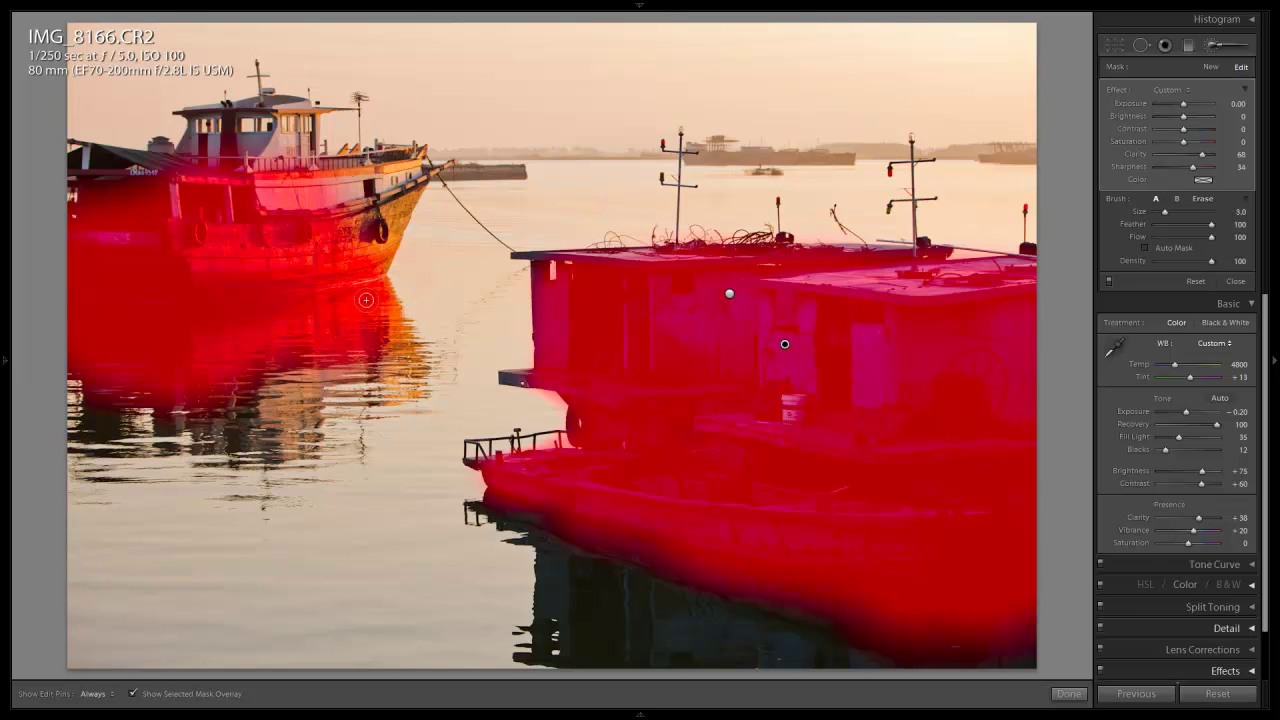
pyautogui.press('h')
pyautogui.scroll(4, 378, 329)
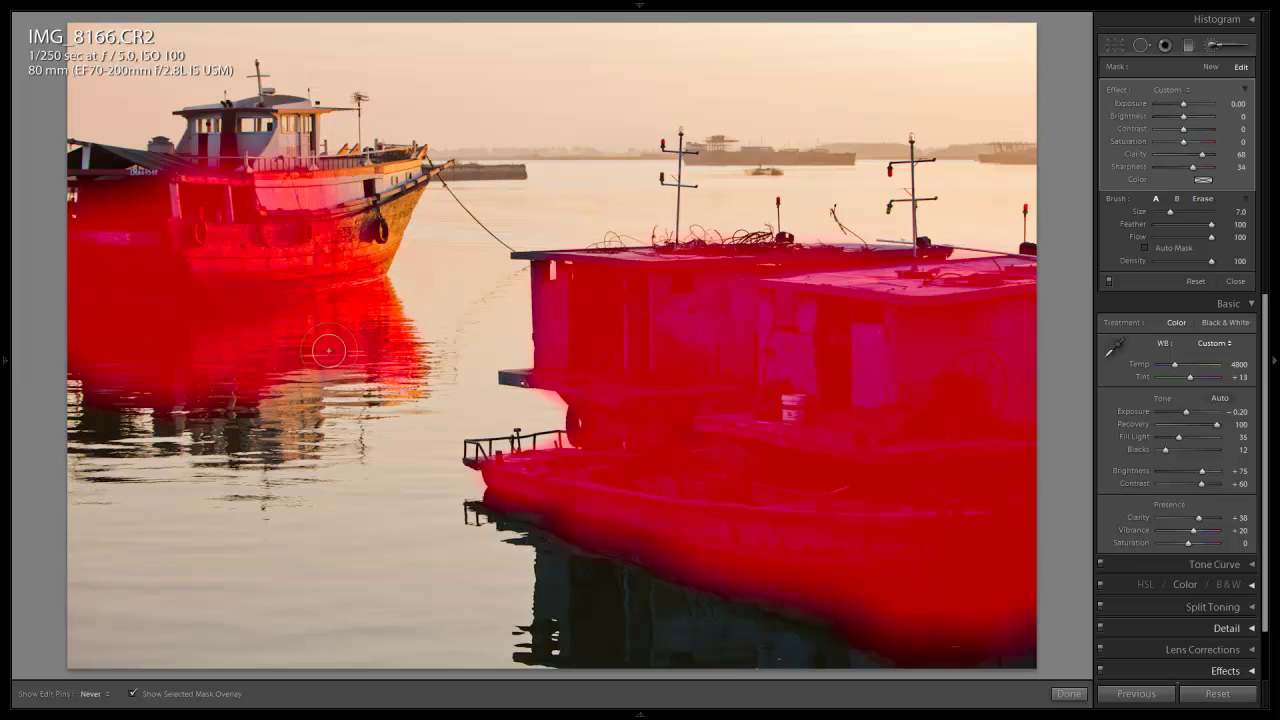
pyautogui.moveTo(352, 364)
pyautogui.mouseDown()
pyautogui.moveTo(272, 427)
pyautogui.moveTo(296, 421)
pyautogui.moveTo(286, 430)
pyautogui.moveTo(246, 425)
pyautogui.moveTo(190, 386)
pyautogui.moveTo(139, 387)
pyautogui.moveTo(99, 414)
pyautogui.moveTo(156, 404)
pyautogui.moveTo(163, 334)
pyautogui.moveTo(221, 260)
pyautogui.moveTo(145, 172)
pyautogui.moveTo(57, 178)
pyautogui.moveTo(196, 166)
pyautogui.moveTo(214, 130)
pyautogui.moveTo(284, 121)
pyautogui.moveTo(281, 180)
pyautogui.moveTo(406, 160)
pyautogui.moveTo(362, 261)
pyautogui.moveTo(351, 236)
pyautogui.moveTo(375, 196)
pyautogui.mouseUp()
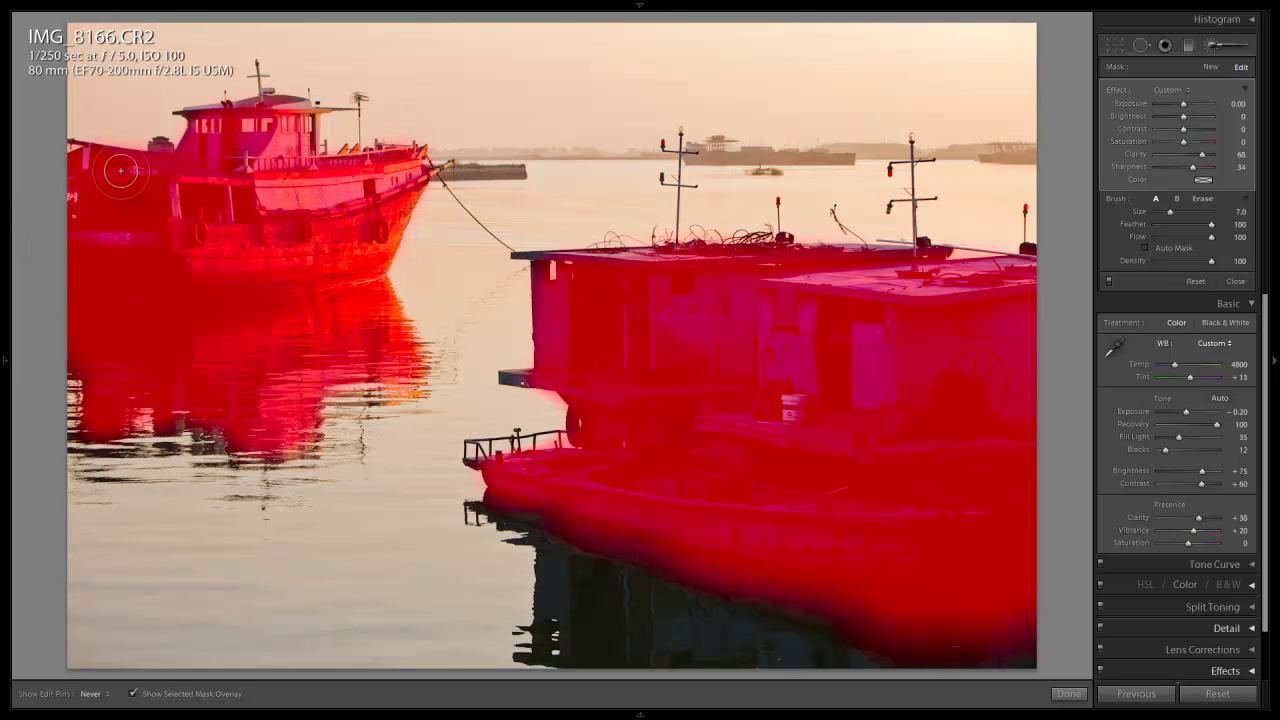
# Step: Hide the mask overlay and raise this brush's clarity to 100
pyautogui.press('alt')
pyautogui.press('h')
pyautogui.press('h')
pyautogui.press('o')
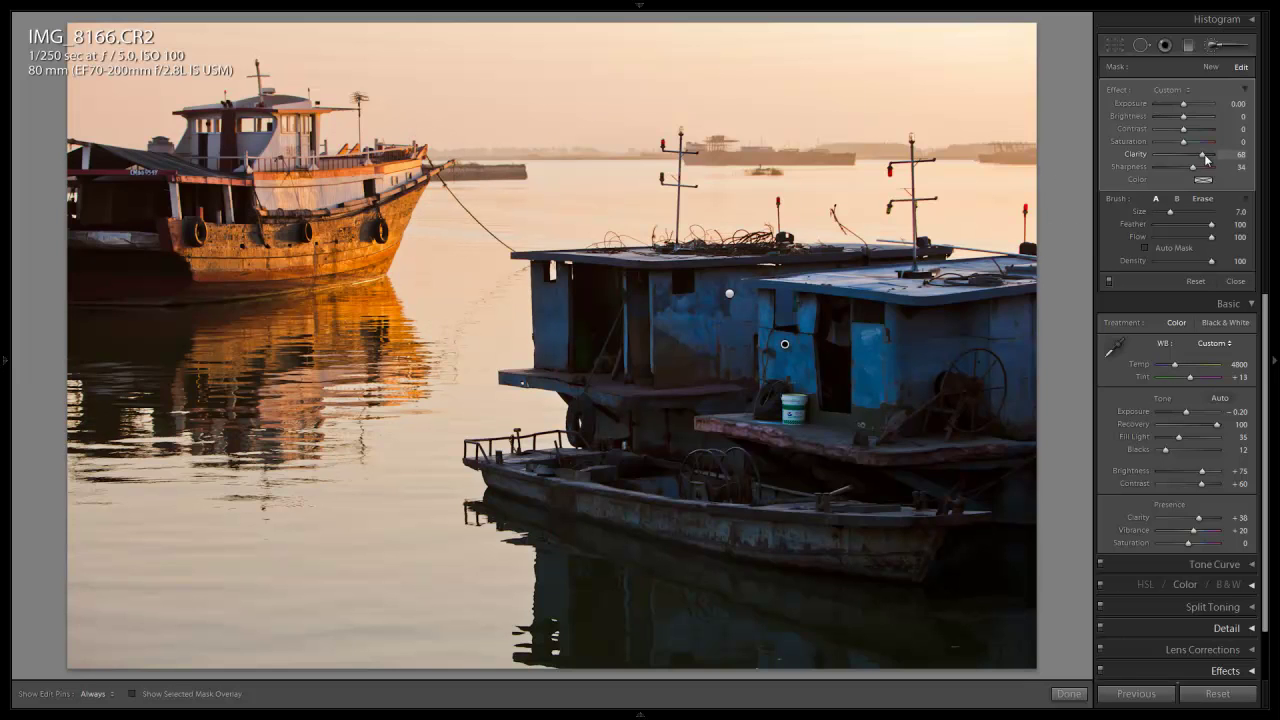
pyautogui.moveTo(1206, 154); pyautogui.dragTo(1221, 160)
# Step: Start another brush with clarity 100 and sharpness 0, paint over the boats at size 9, and close the brush
pyautogui.click(1208, 70)
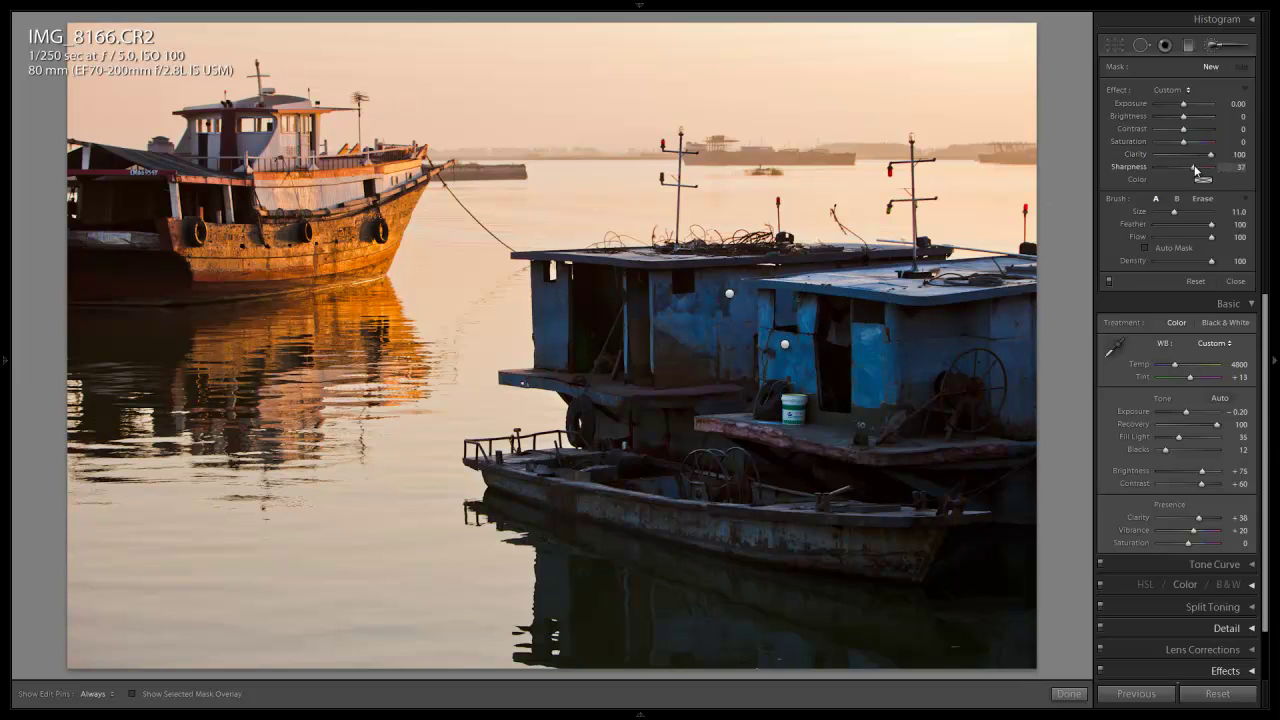
pyautogui.moveTo(1182, 174); pyautogui.dragTo(1179, 169)
pyautogui.press('[')
pyautogui.press('[')
pyautogui.press('h')
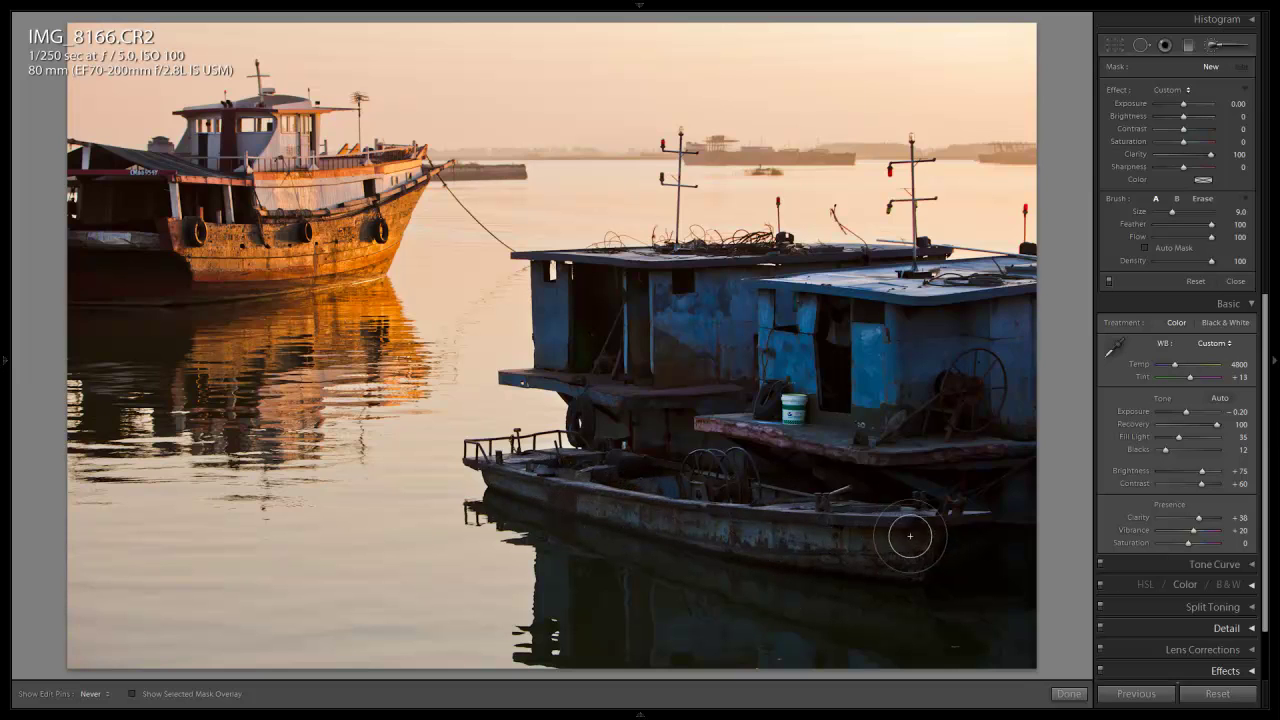
pyautogui.press('h')
pyautogui.press('h')
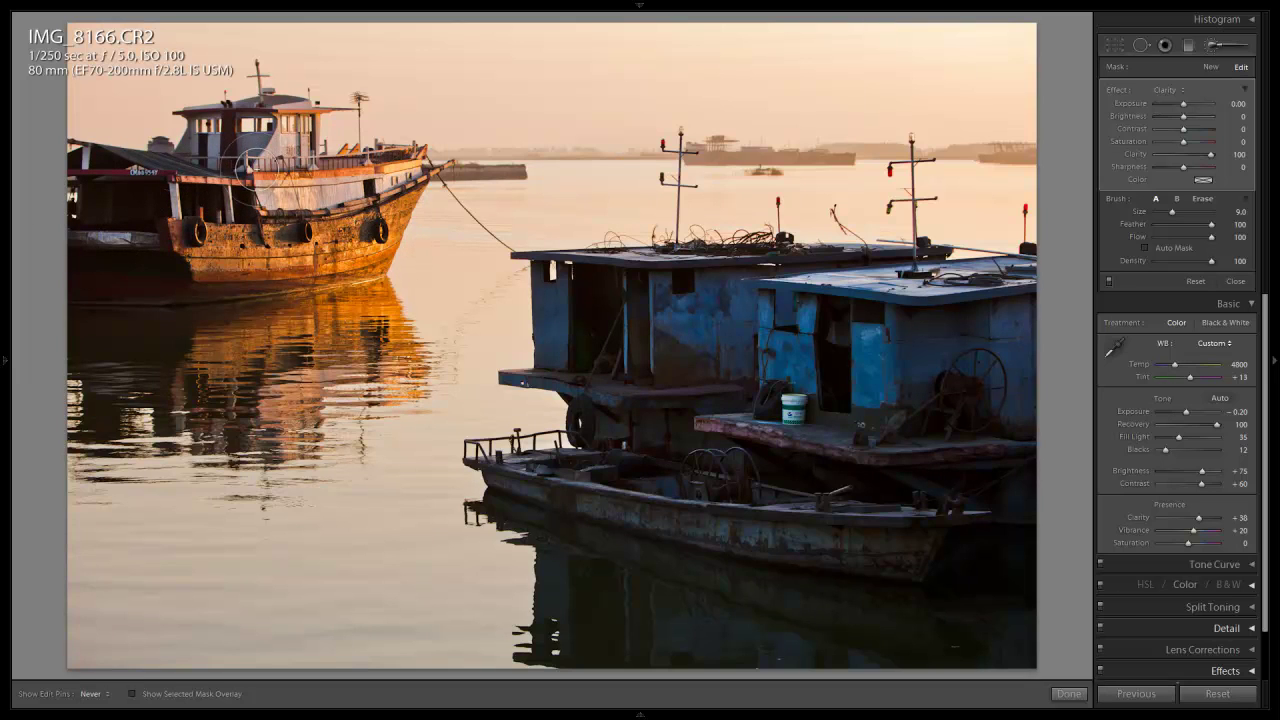
pyautogui.press('h')
pyautogui.click(1210, 47)
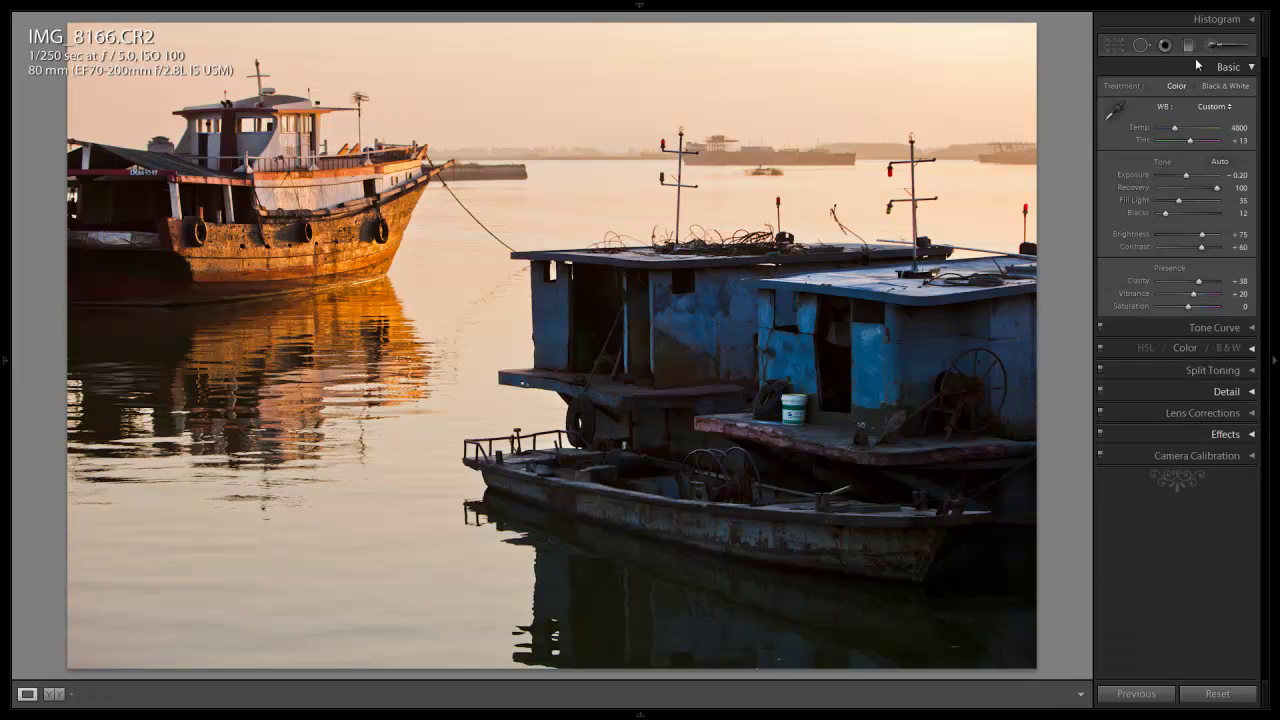
# Step: Add a level graduated filter with only exposure -0.78, running from the photo's lower edge up to the houseboat deck
pyautogui.click(1189, 46)
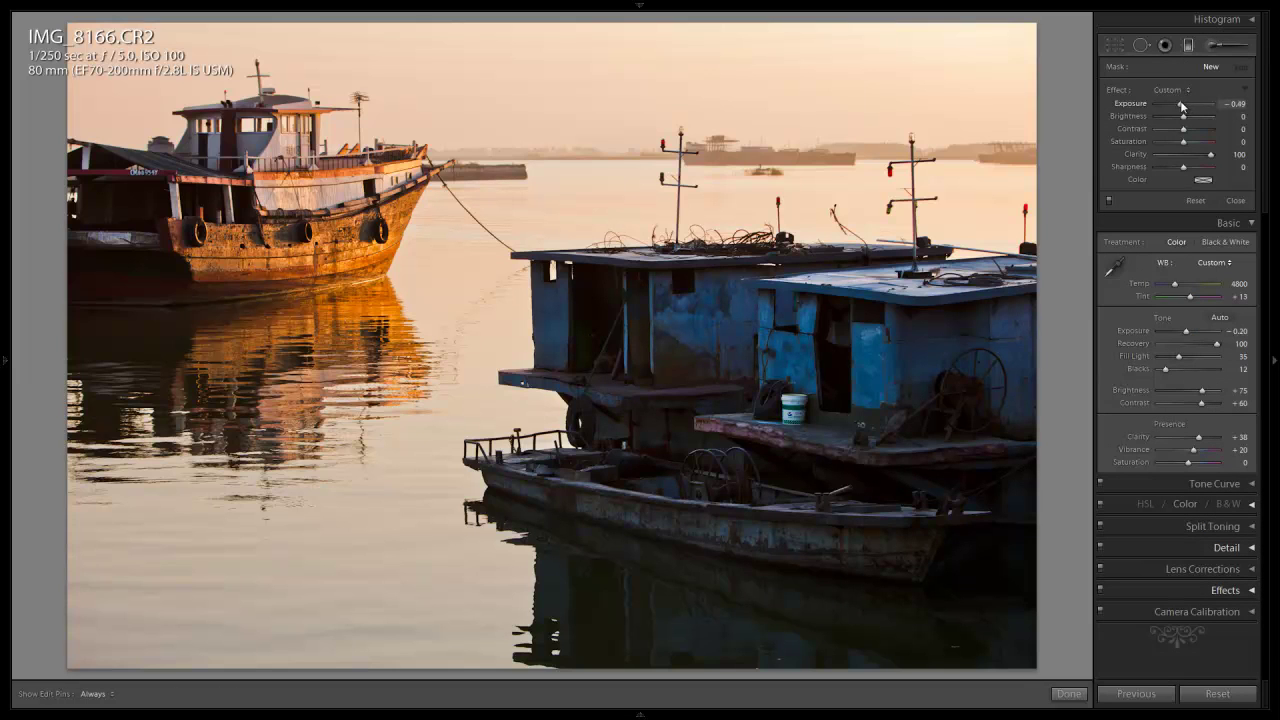
pyautogui.press('alt')
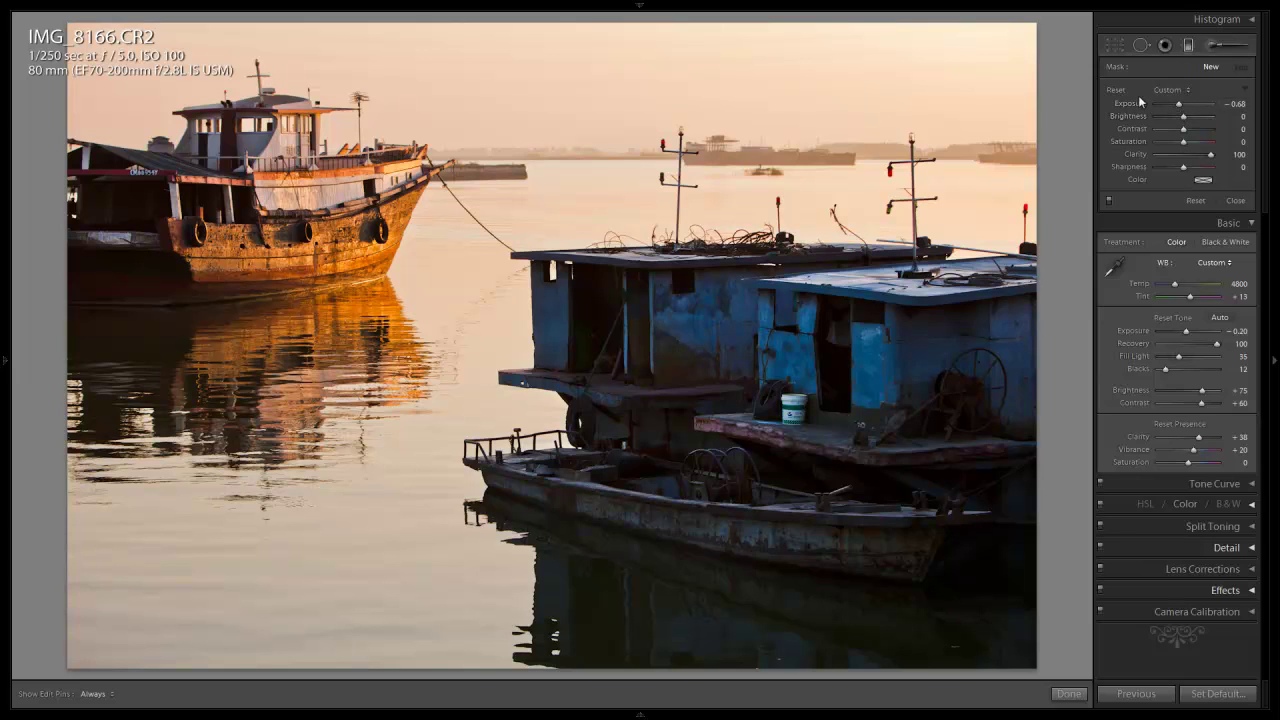
pyautogui.keyDown('alt'); pyautogui.click(1118, 92); pyautogui.keyUp('alt')
pyautogui.press('shift')
pyautogui.moveTo(504, 660); pyautogui.dragTo(531, 368)
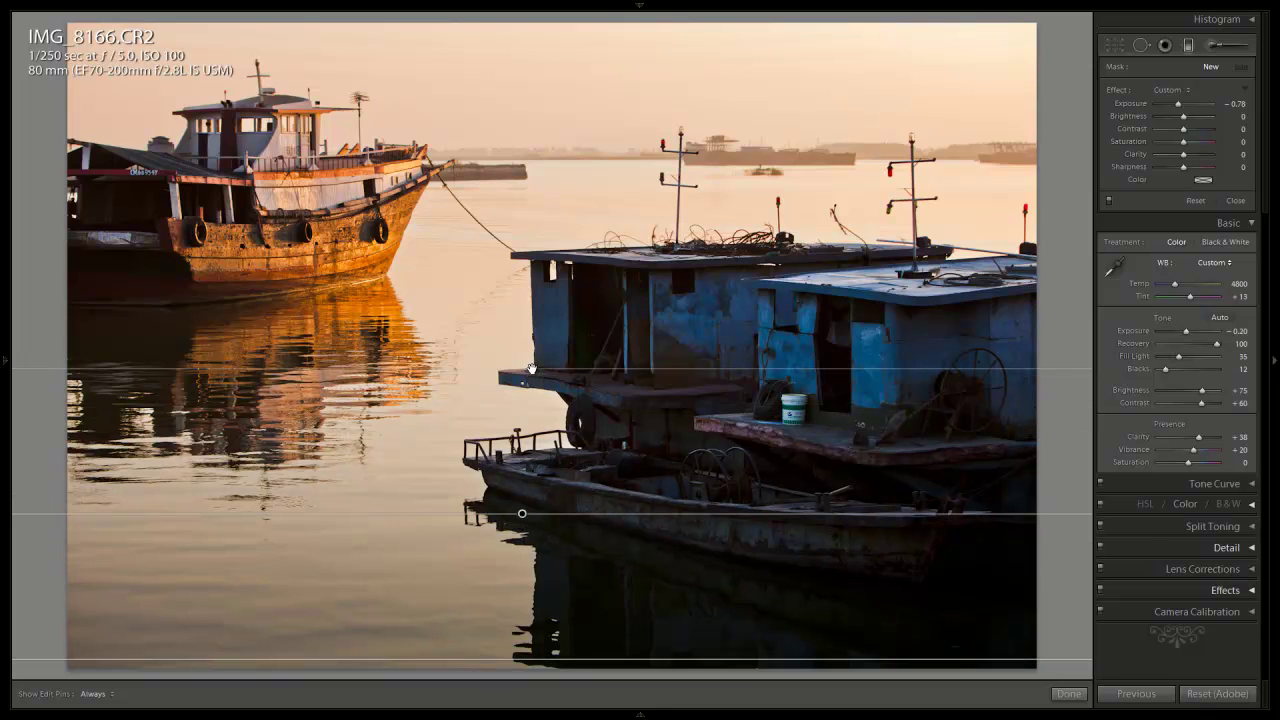
# Step: Reselect the lower graduated filter and set its exposure to -1
pyautogui.click(1187, 46)
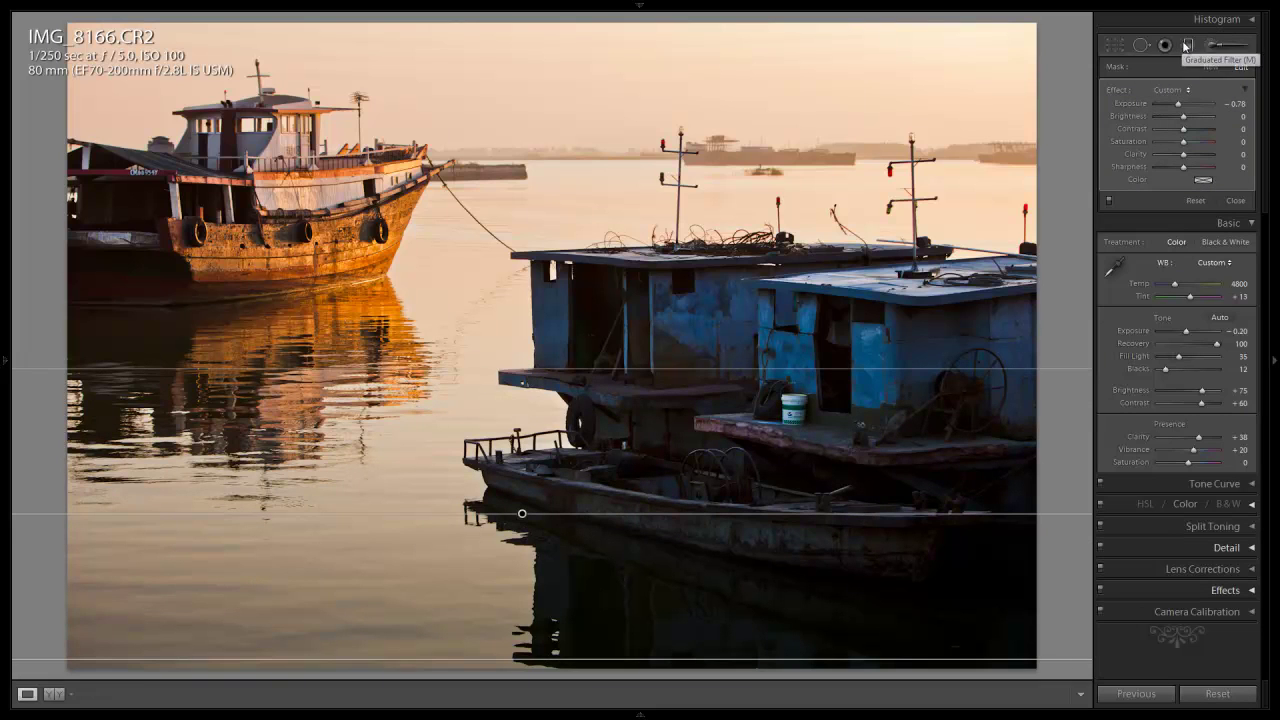
pyautogui.click(1187, 46)
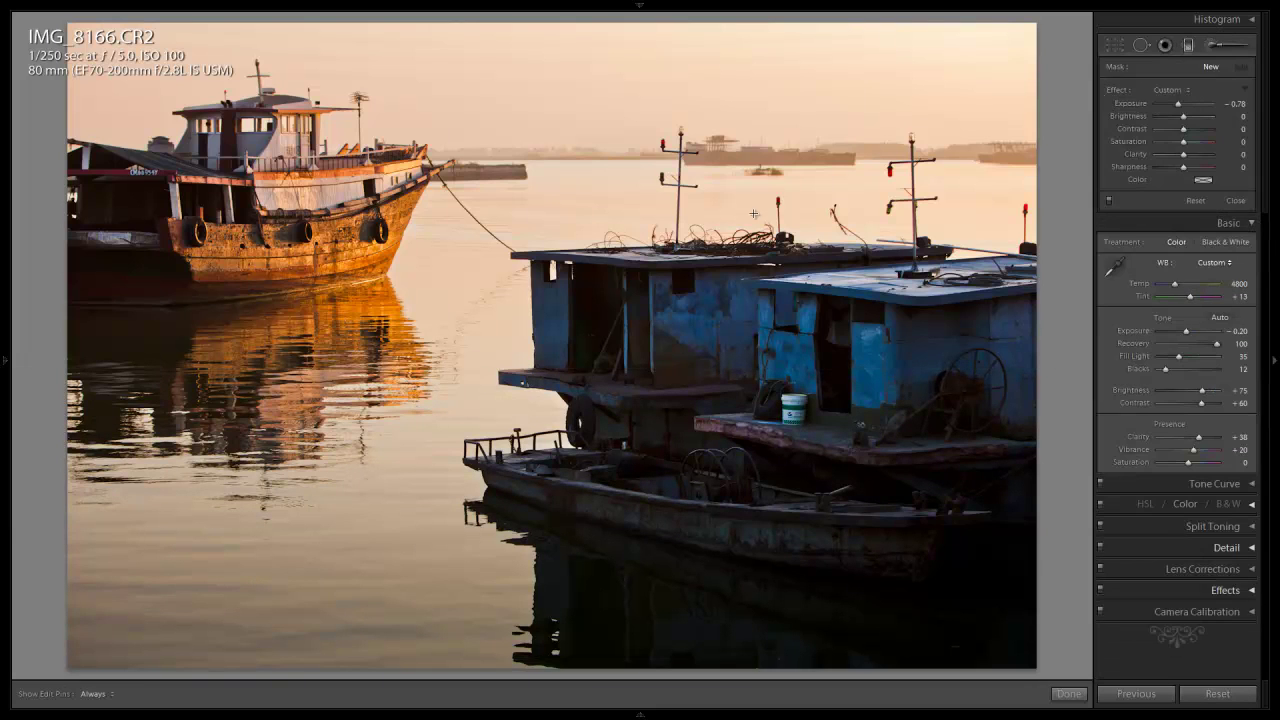
pyautogui.click(521, 513)
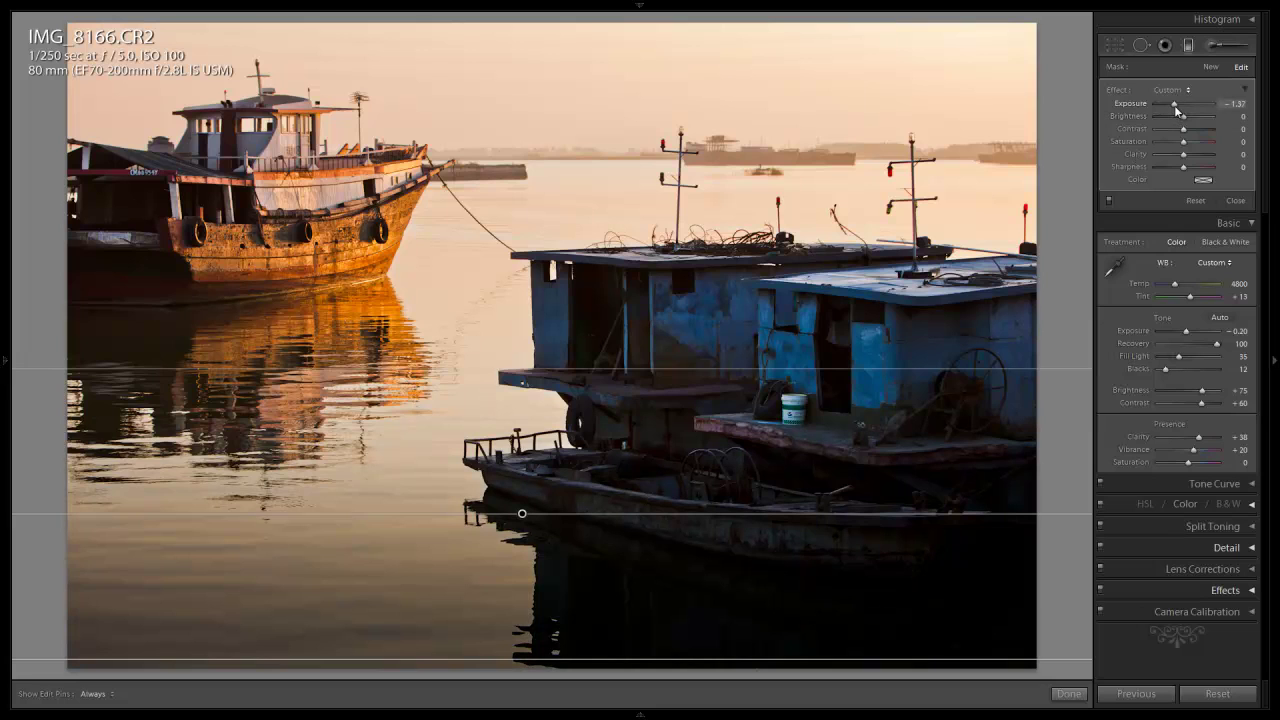
pyautogui.click(1229, 106)
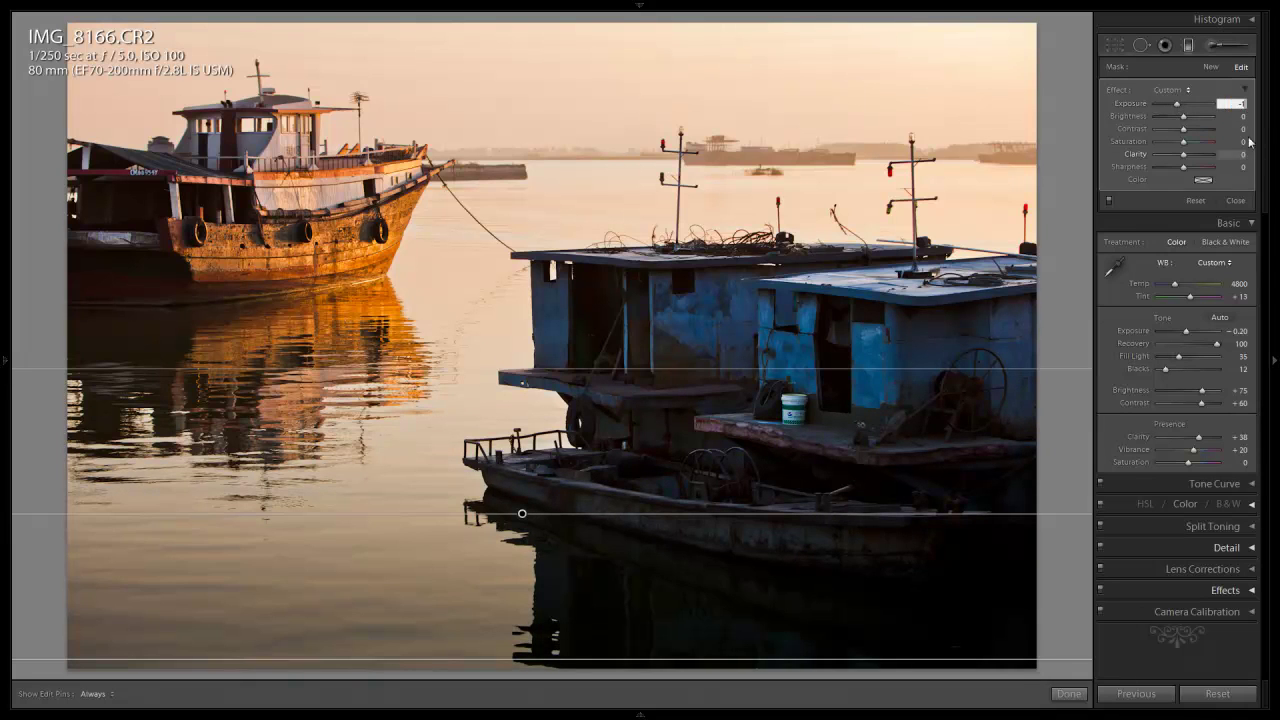
pyautogui.click(1189, 44)
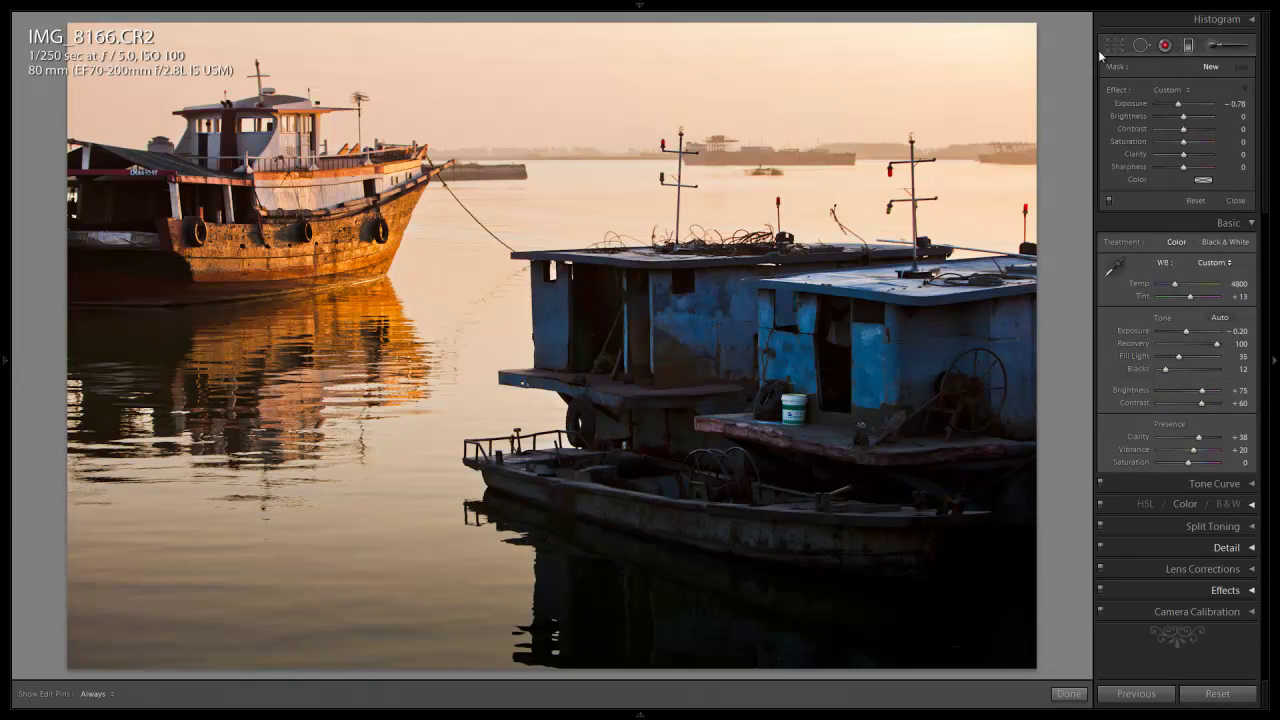
# Step: Add a level graduated filter from the photo's upper edge down over the sky, with exposure about -0.49
pyautogui.press('shift')
pyautogui.moveTo(563, 125); pyautogui.dragTo(563, 133)
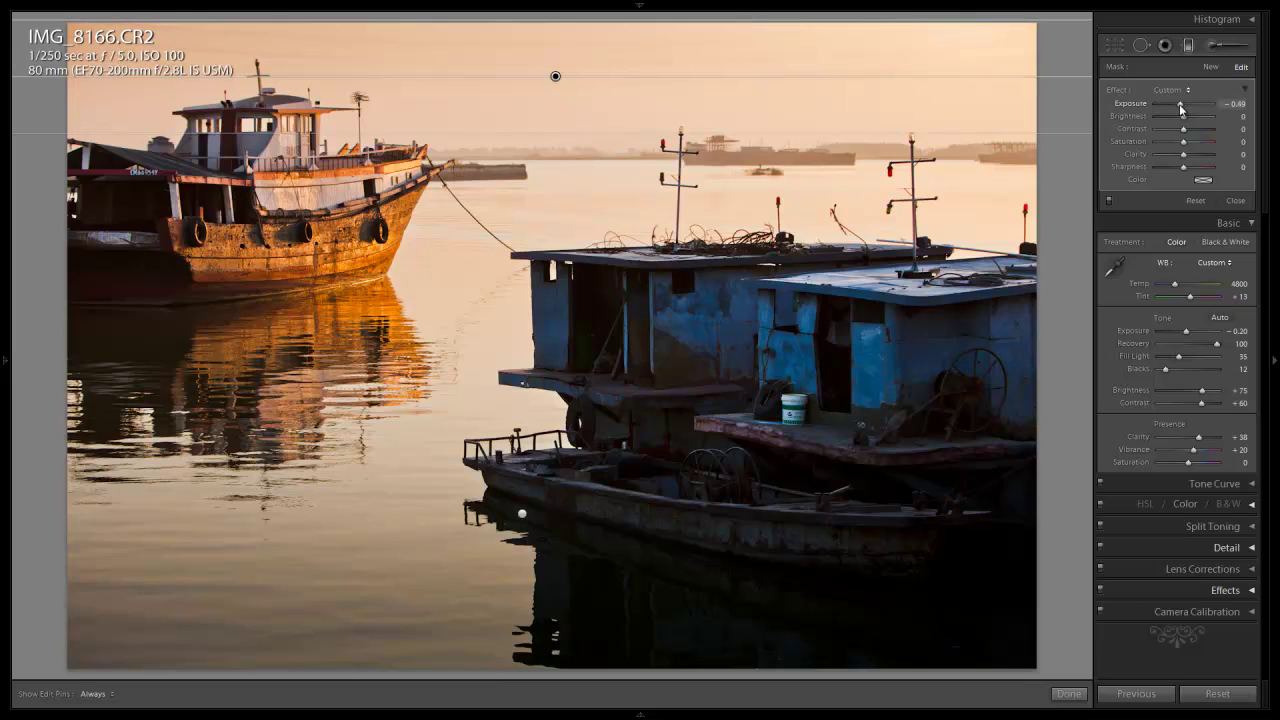
pyautogui.click(1188, 47)
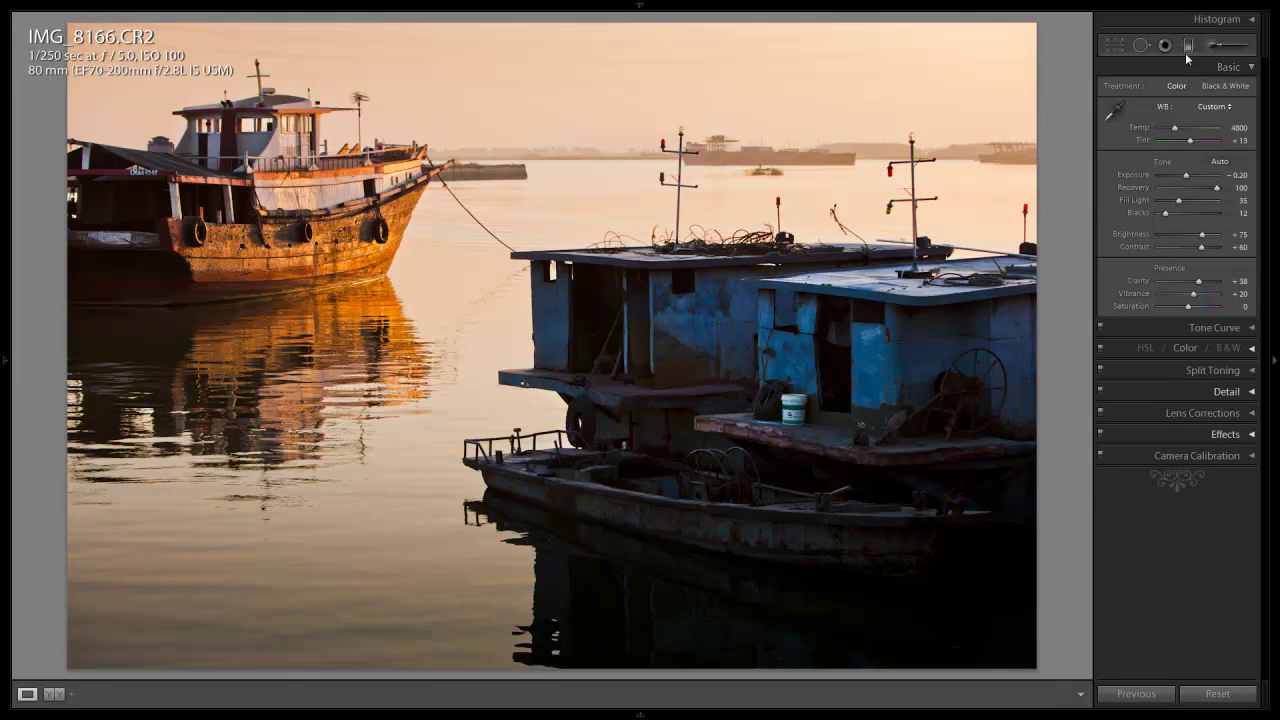
pyautogui.click(1186, 50)
pyautogui.click(555, 76)
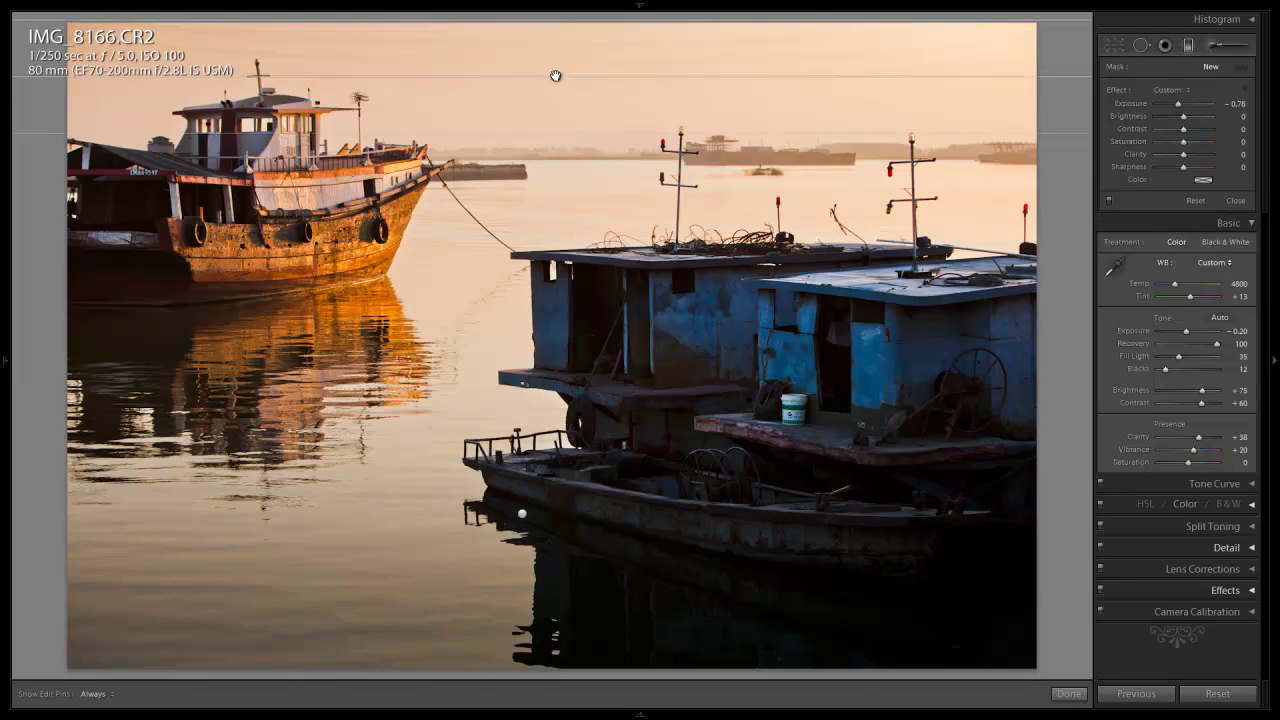
# Step: Close the graduated filter and set the photo's contrast to +80, vibrance to +31 and saturation to +8
pyautogui.click(1184, 48)
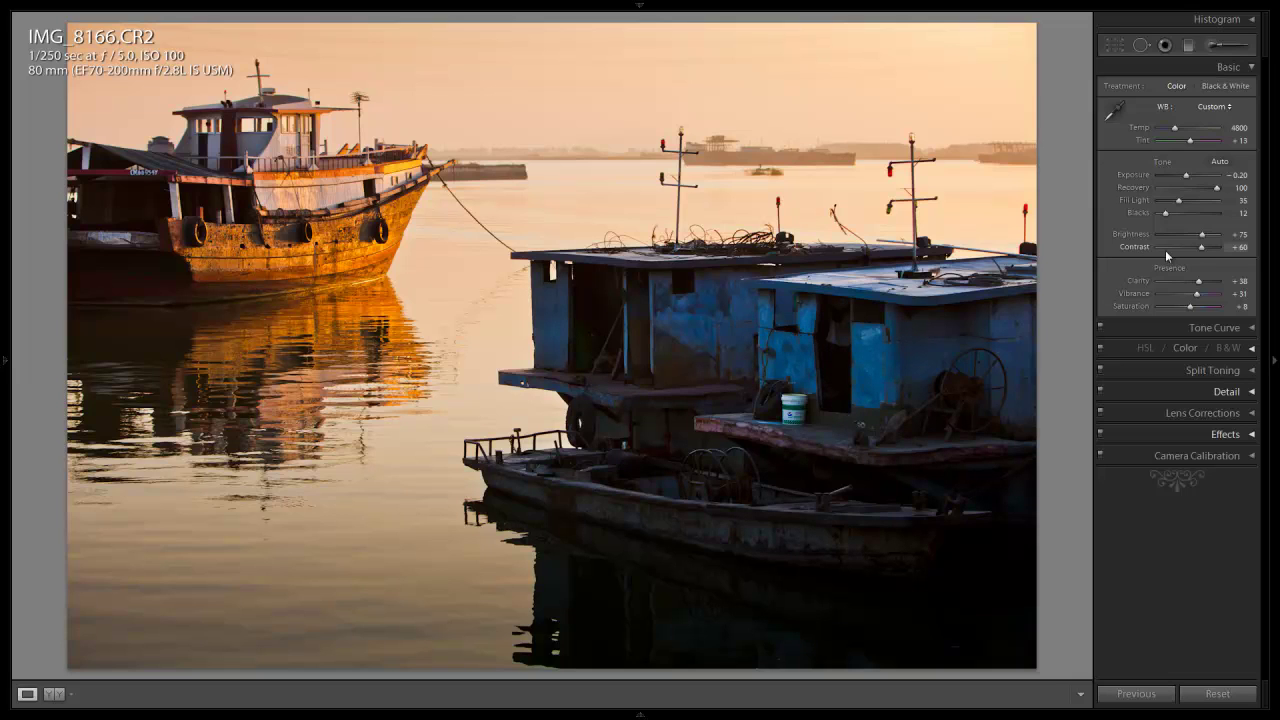
pyautogui.moveTo(1166, 255); pyautogui.dragTo(1198, 251)
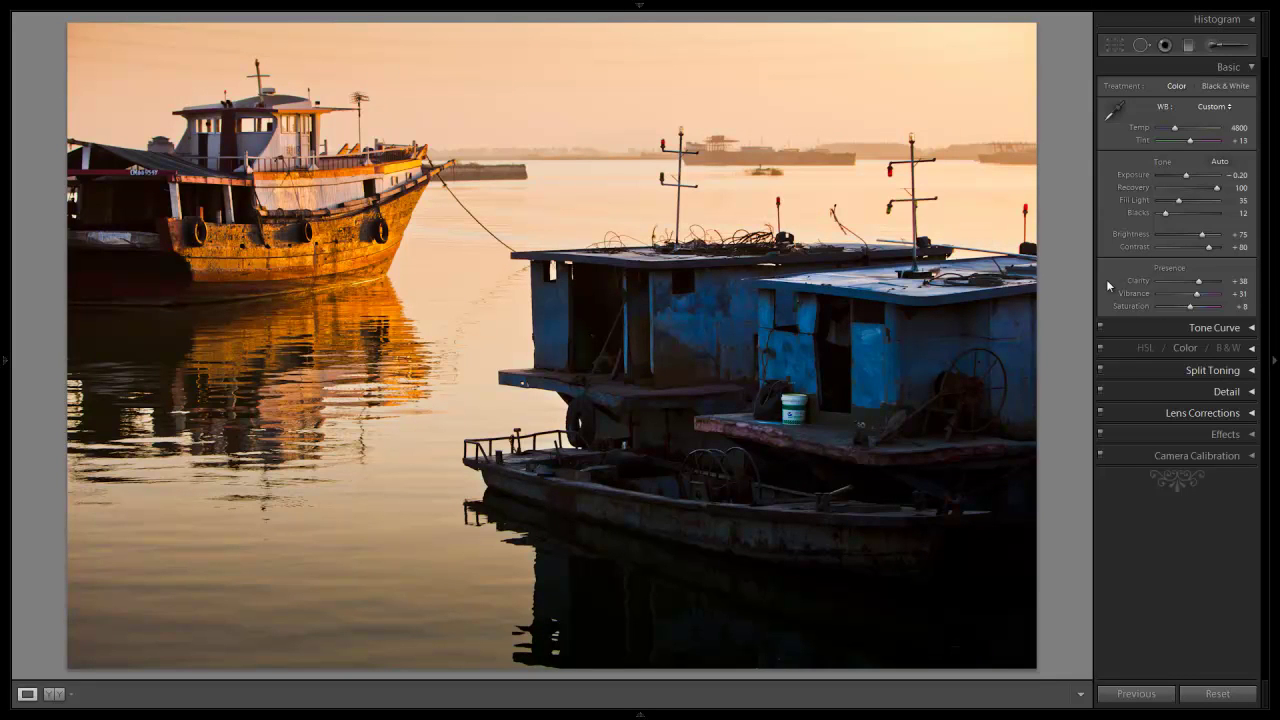
# Step: Darken the photo's edges with manual lens vignetting, setting the amount to -20 and the midpoint to 0
pyautogui.click(1248, 413)
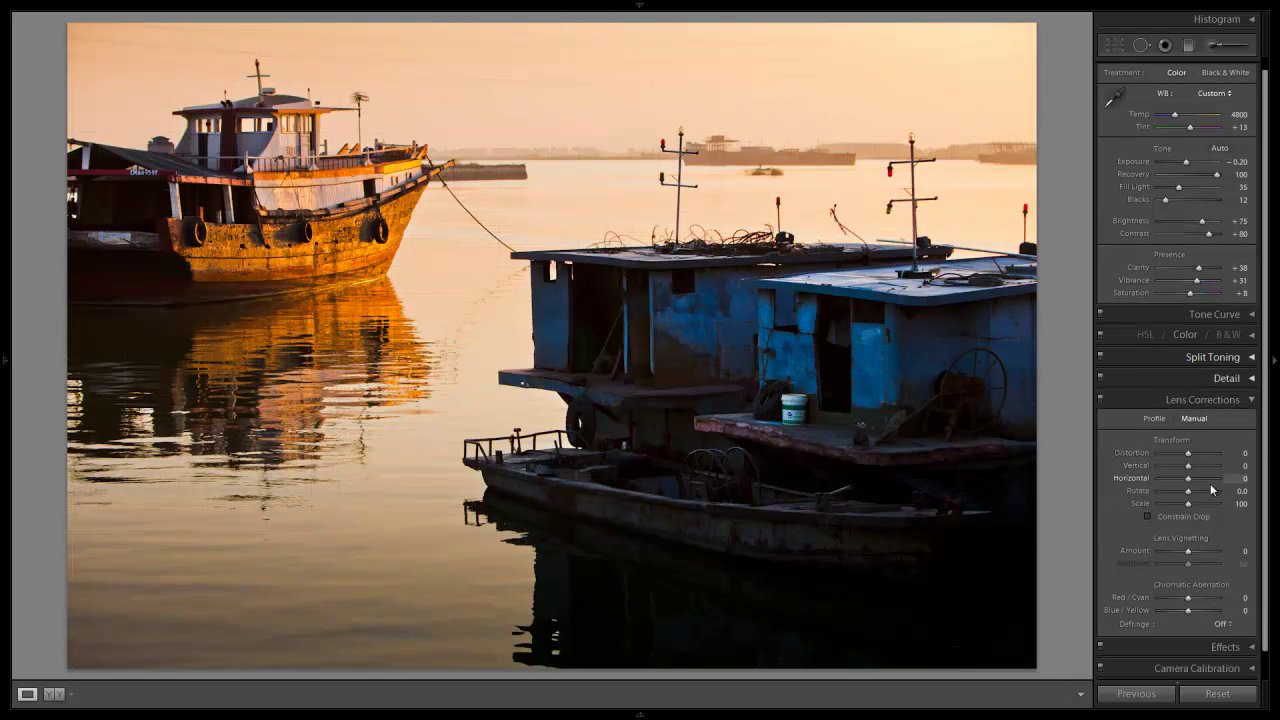
pyautogui.scroll(-1, 1210, 489)
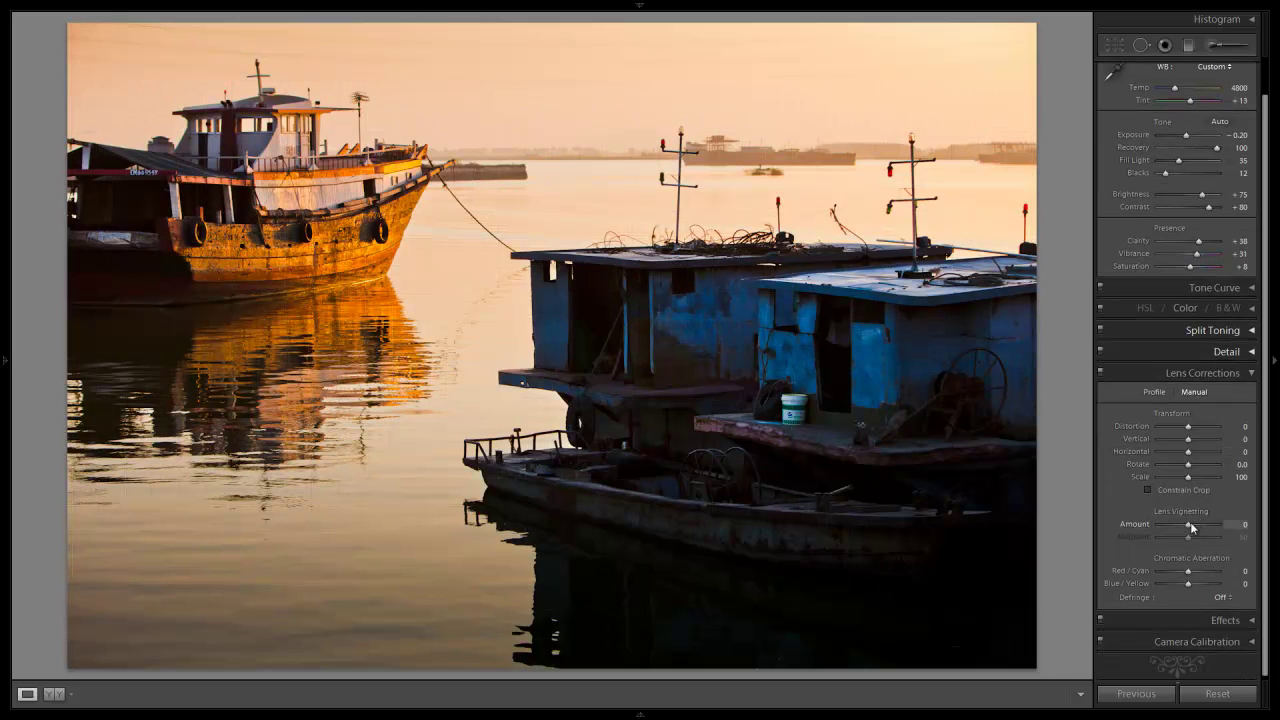
pyautogui.moveTo(1191, 527); pyautogui.dragTo(1175, 541)
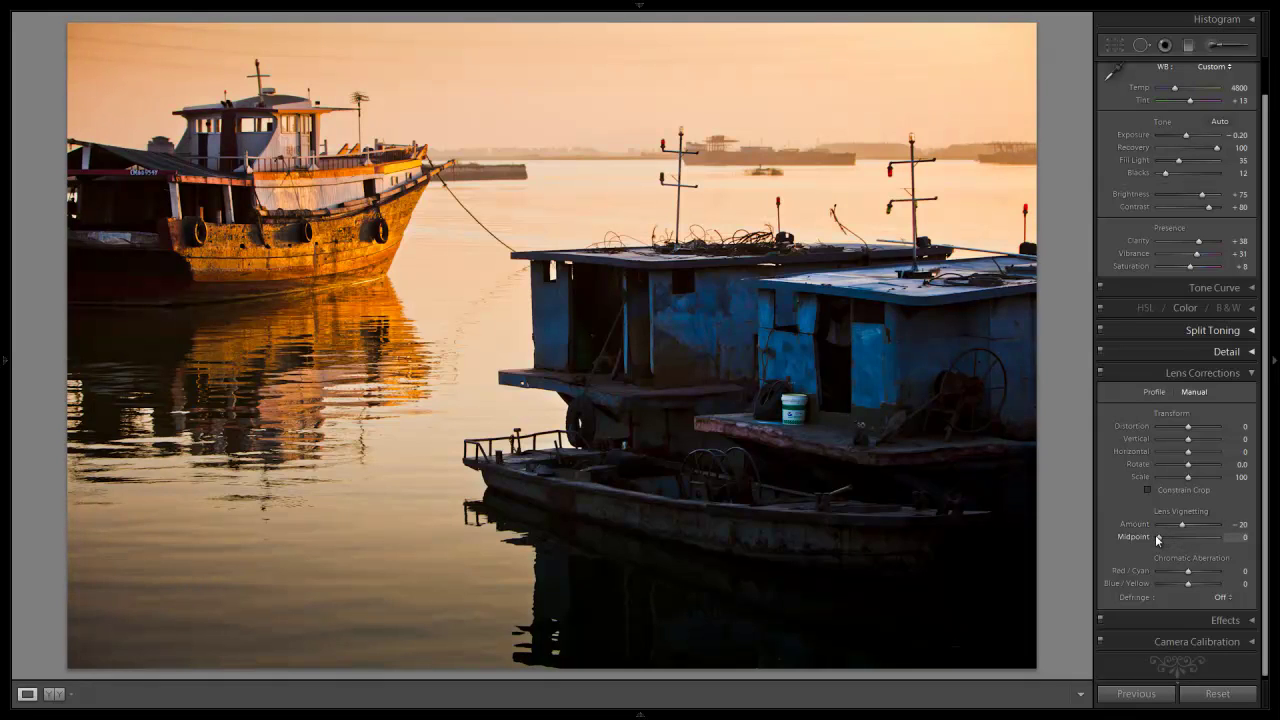
pyautogui.moveTo(1187, 526); pyautogui.dragTo(1182, 529)
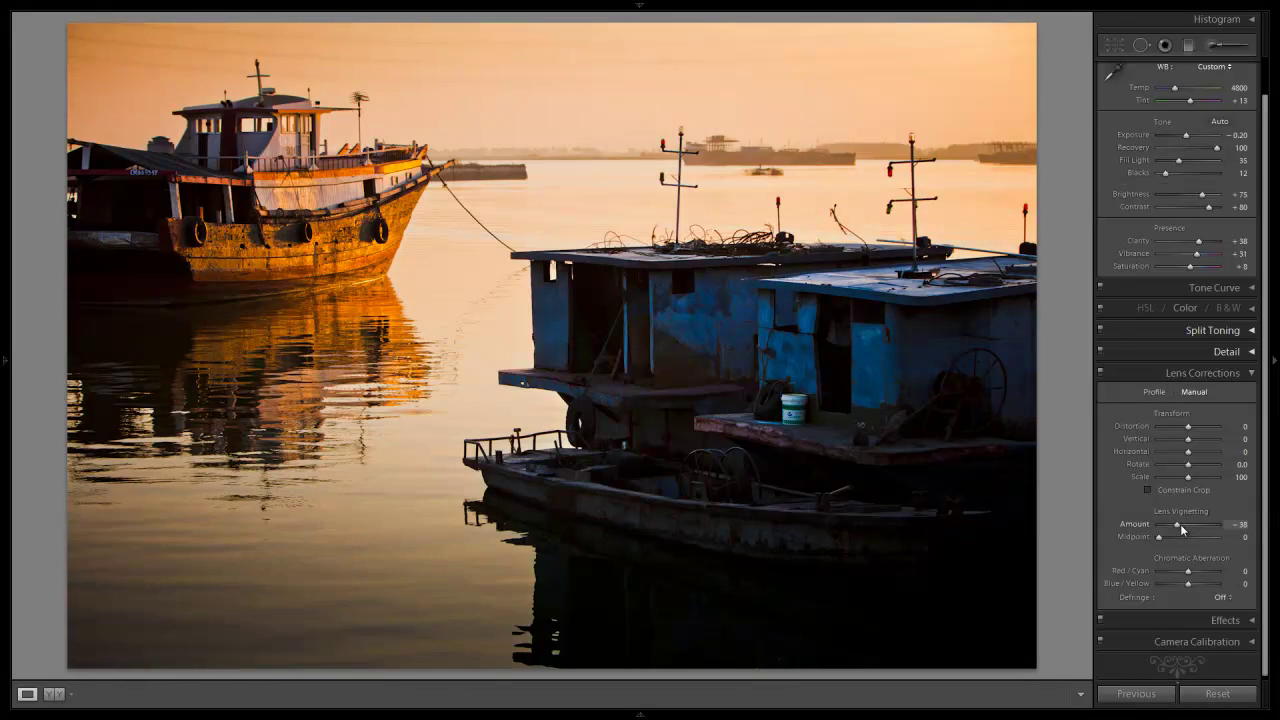
pyautogui.moveTo(1181, 524); pyautogui.dragTo(1184, 524)
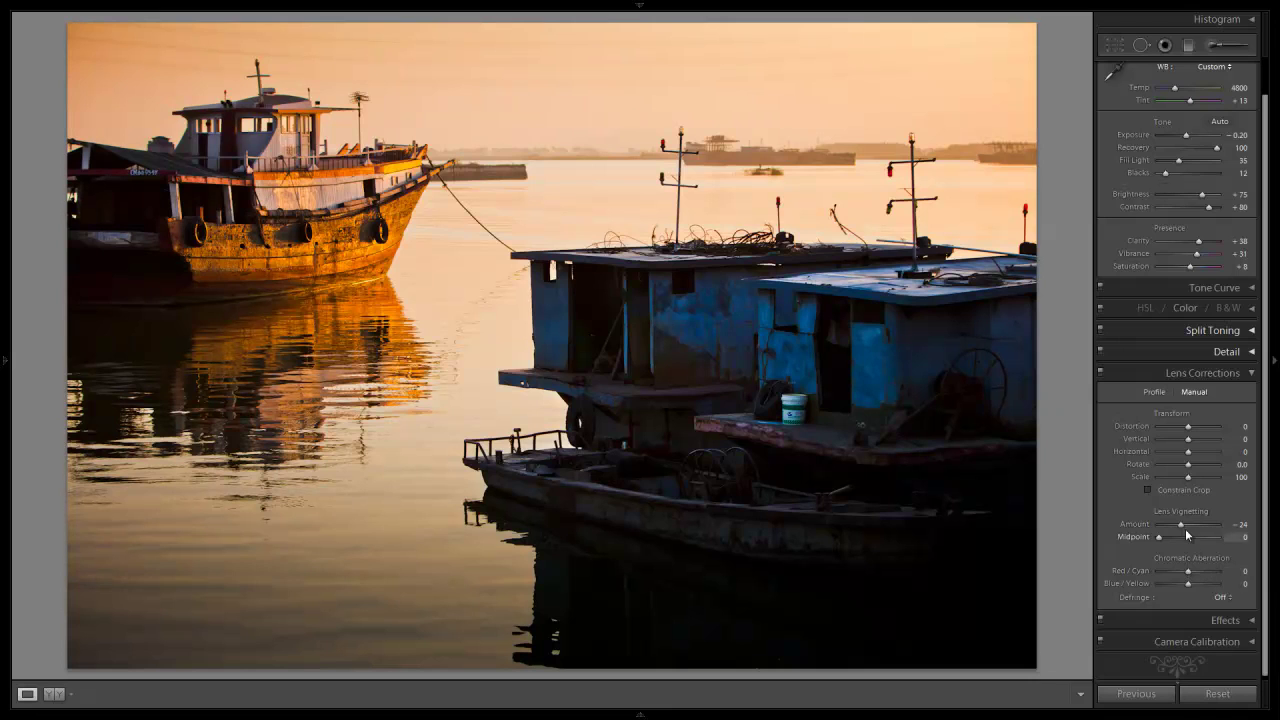
pyautogui.moveTo(1185, 528); pyautogui.dragTo(1185, 532)
# Step: Compare the edited photo with its original state by toggling the before view several times, ending on the edited version
pyautogui.press('\\')
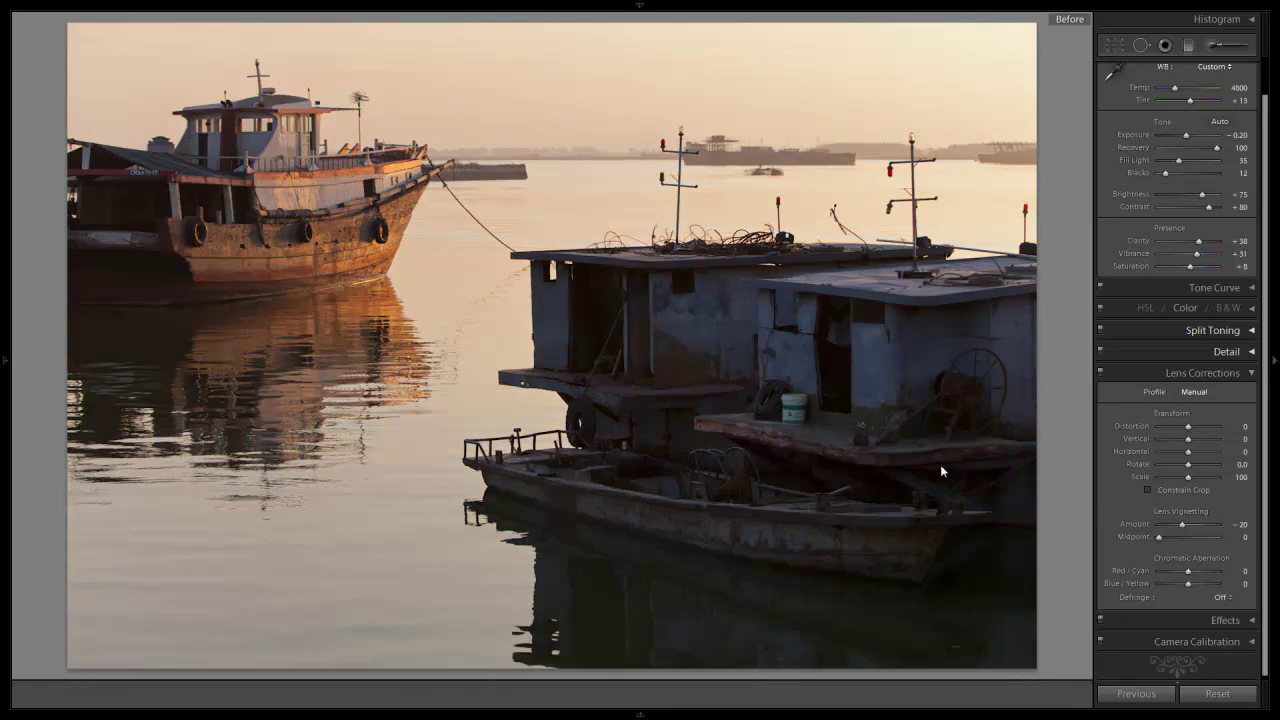
pyautogui.press('\\')
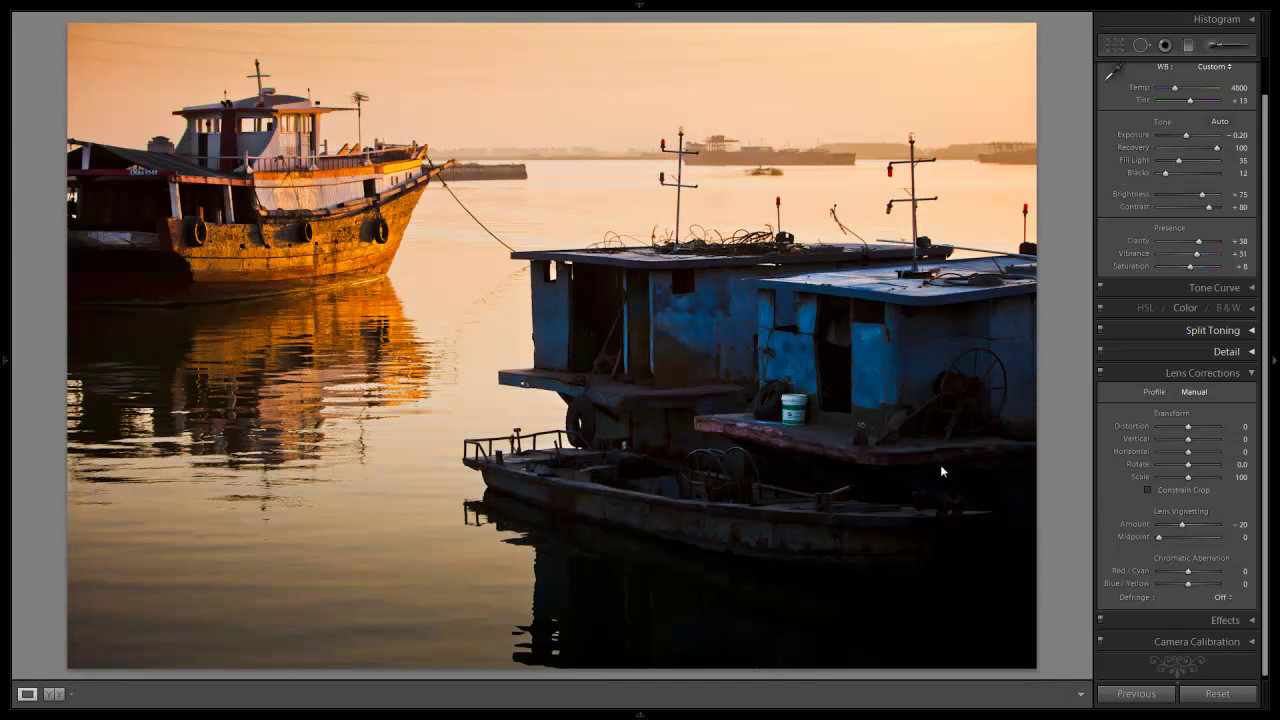
pyautogui.press('\\')
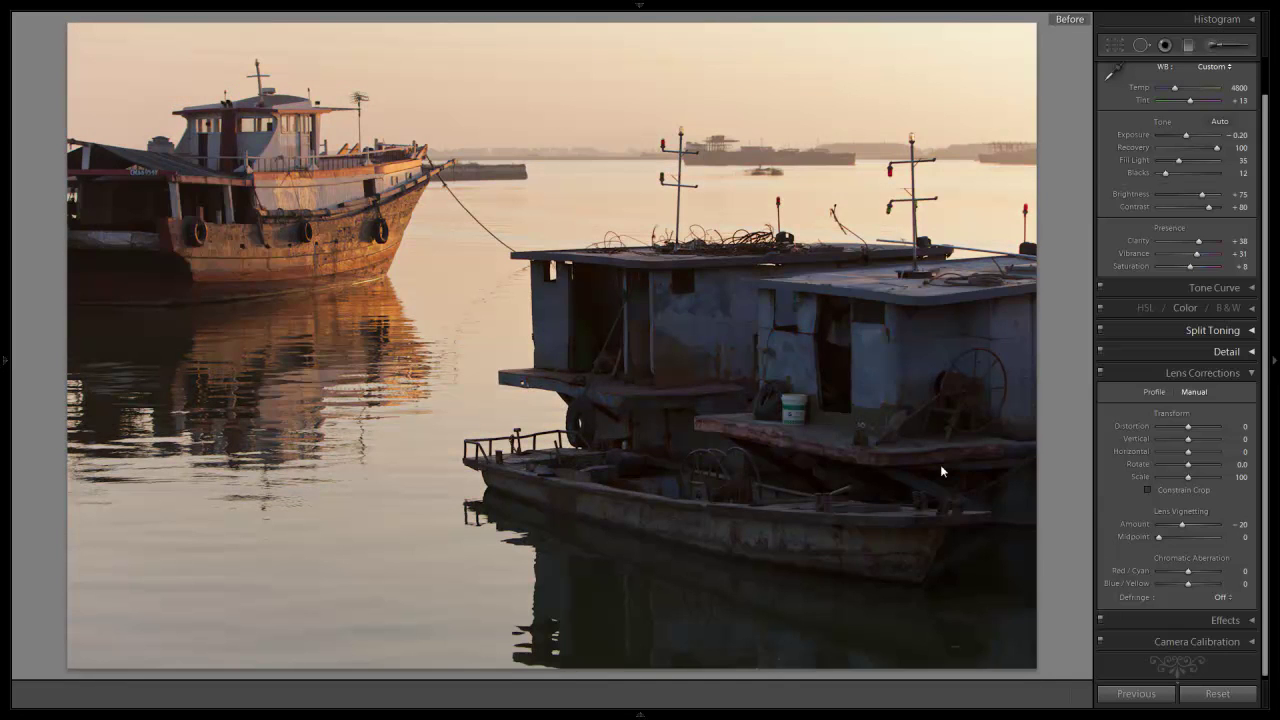
pyautogui.press('\\')
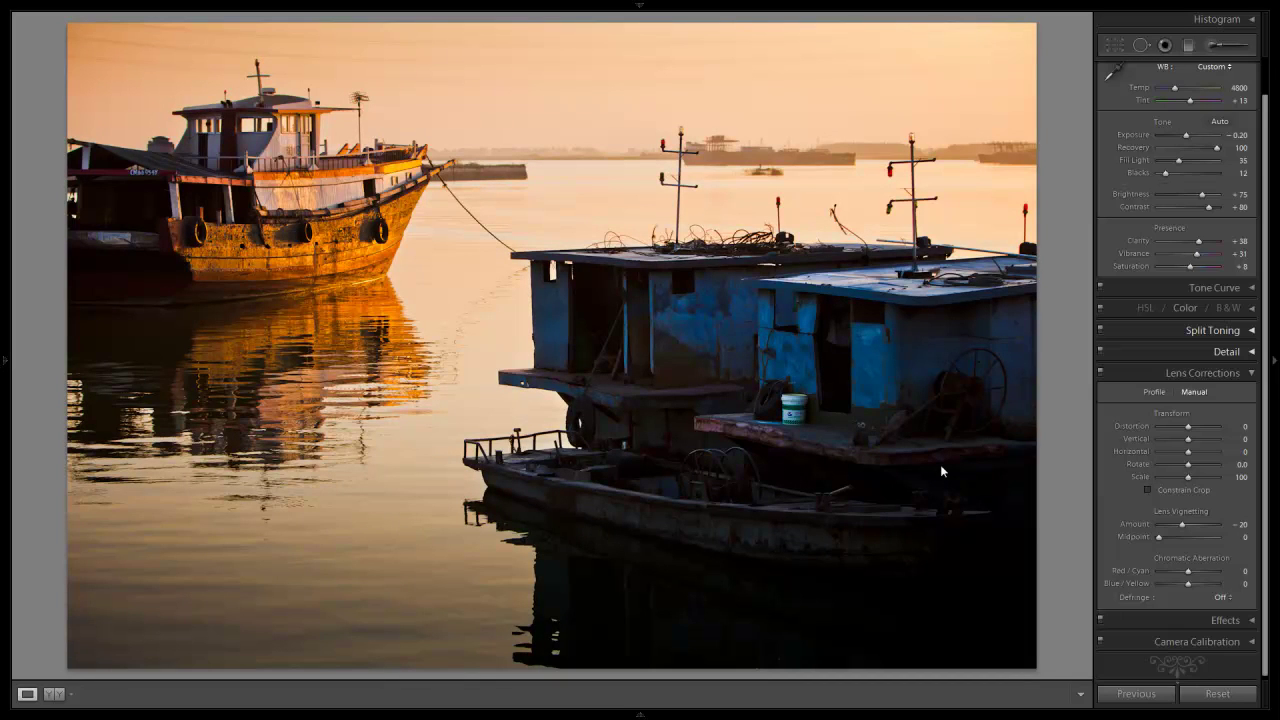
pyautogui.press('\\')
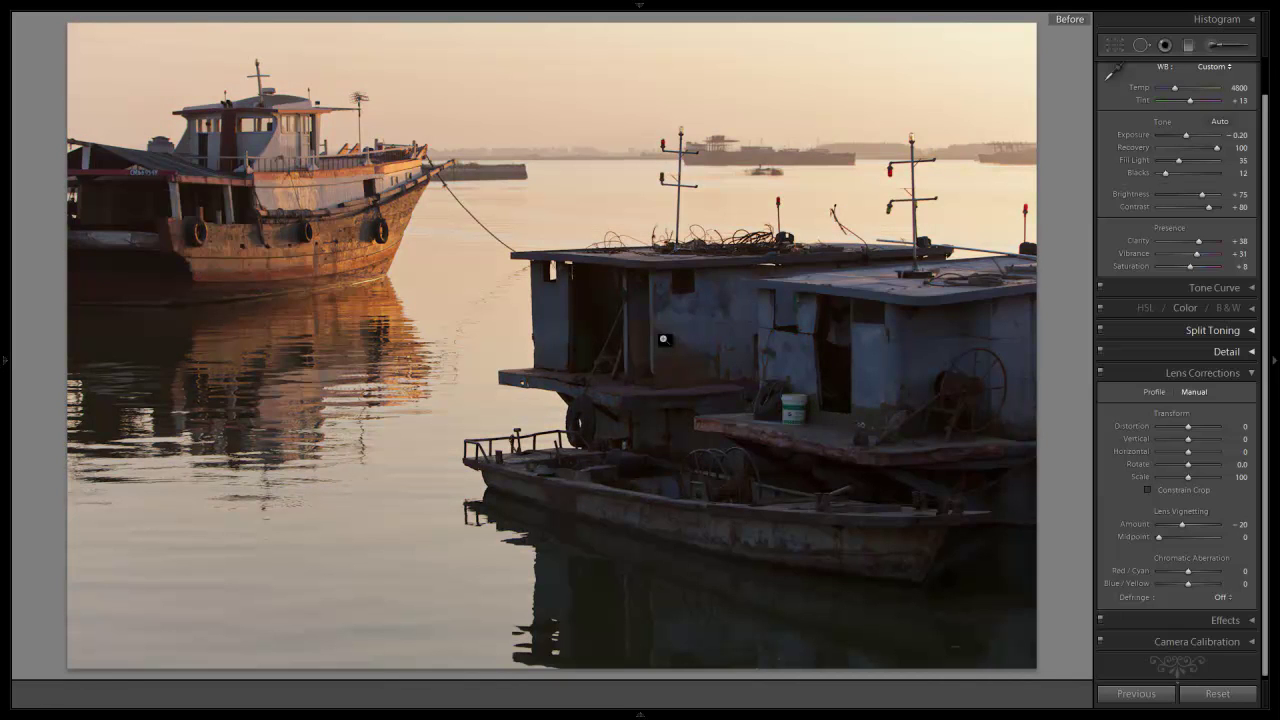
pyautogui.press('\\')
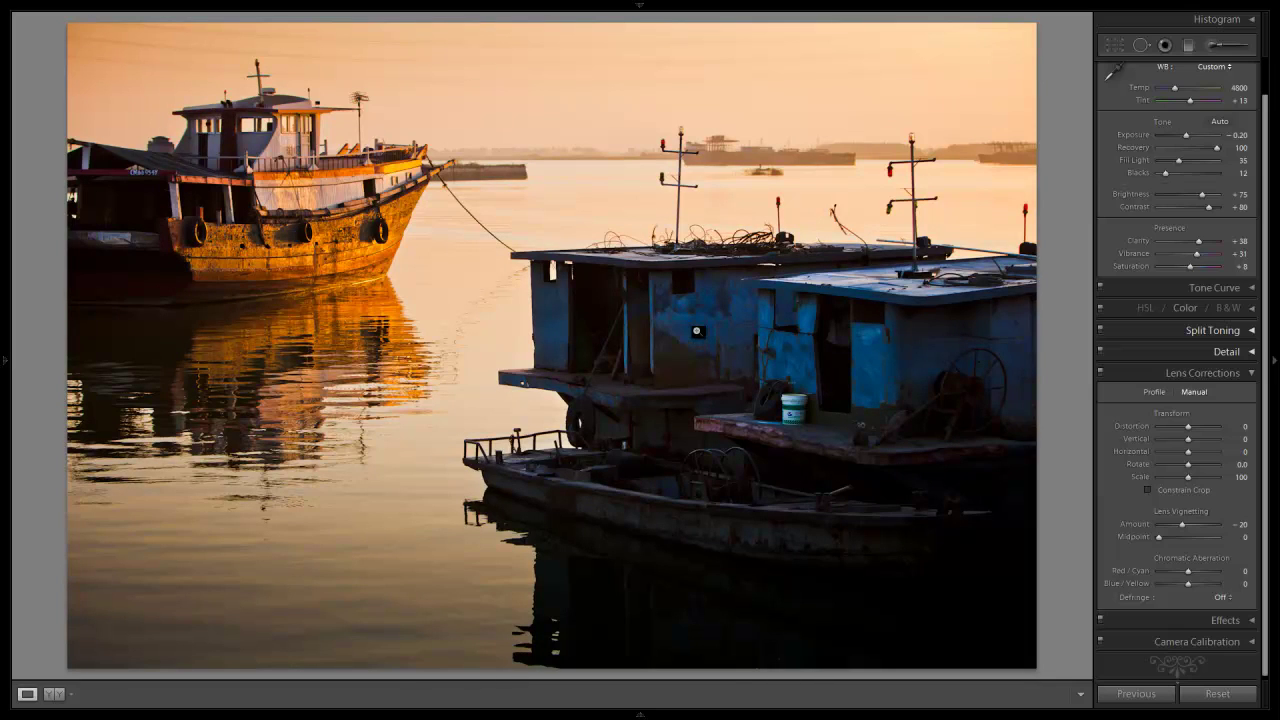